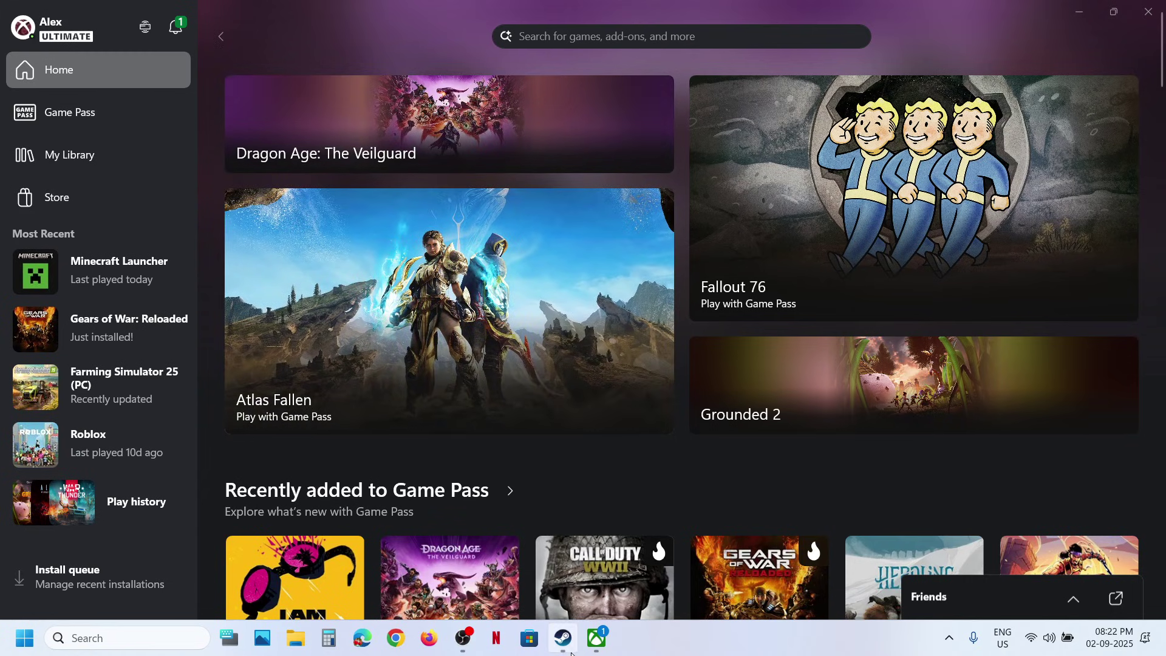
# Switch from Steam to the Xbox app and open the Gears of War: Reloaded game page.
pyautogui.click(563, 637)
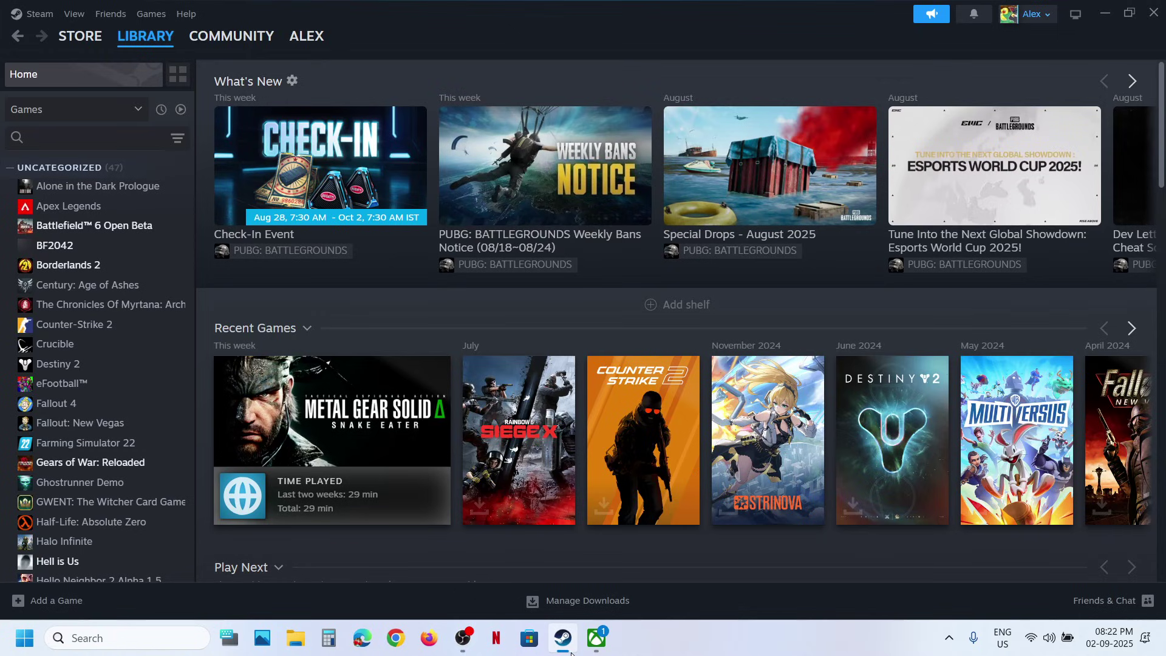
pyautogui.click(596, 638)
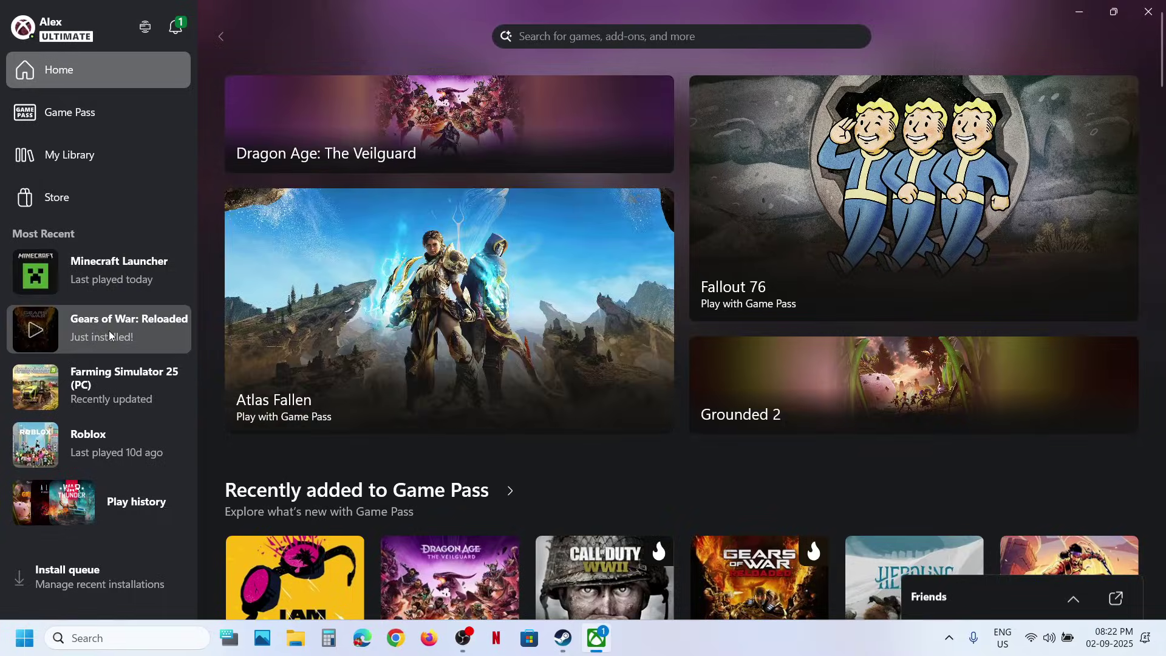
pyautogui.click(108, 330)
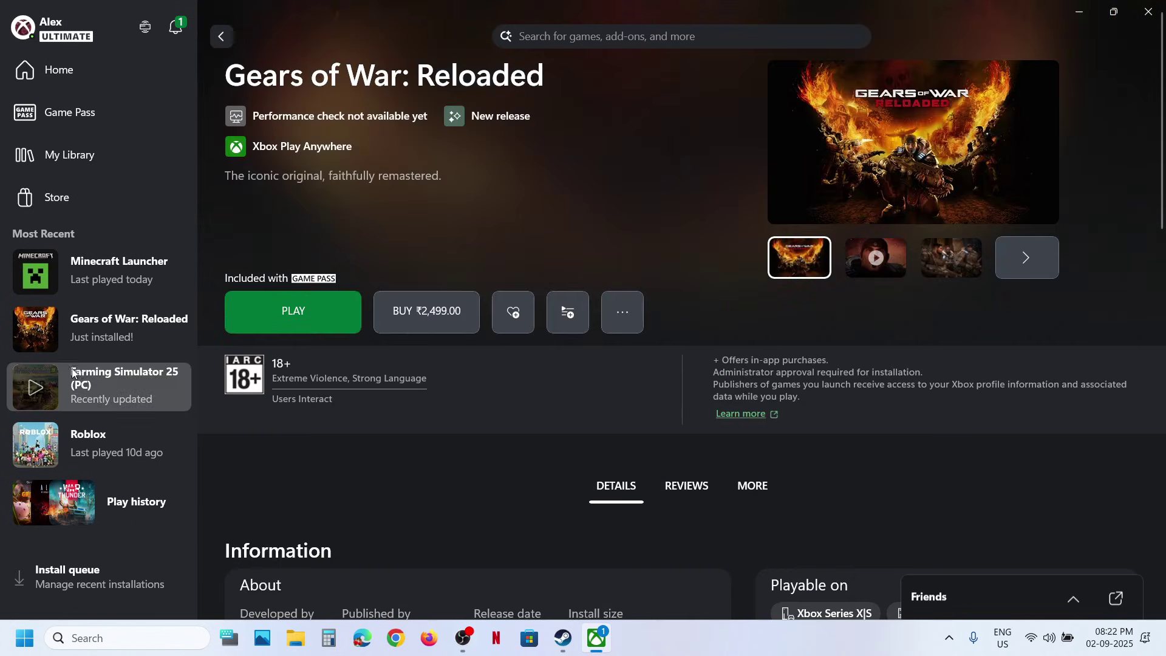
# Open the game's Manage > Files details and browse its C:\XboxGames install folder.
pyautogui.rightClick(95, 333)
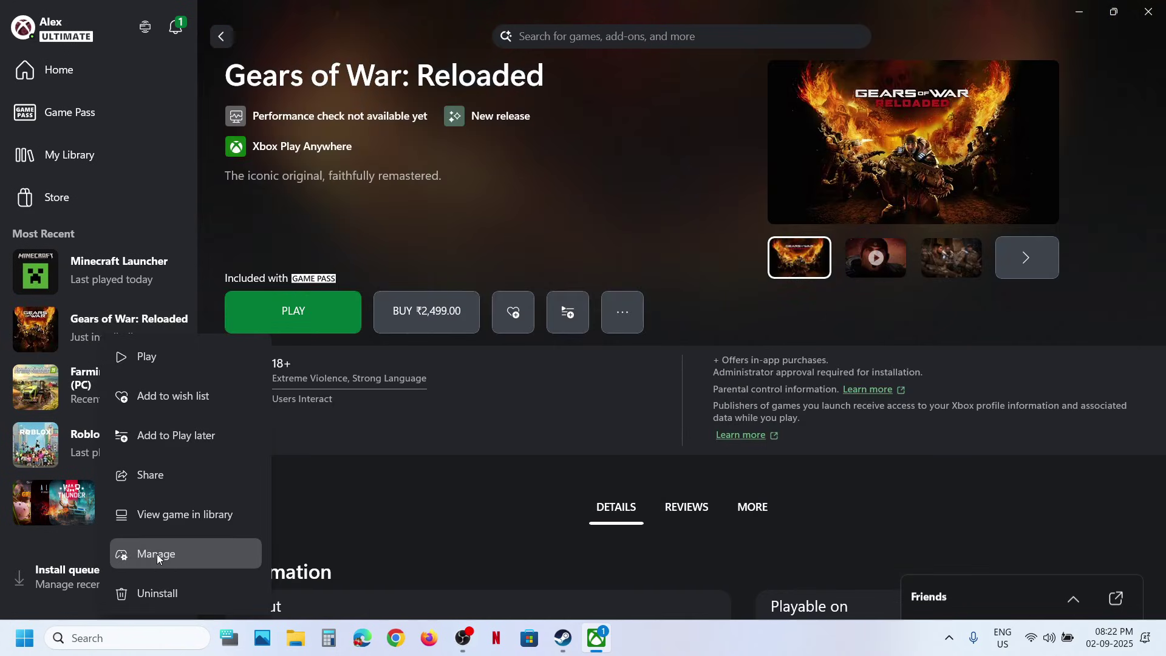
pyautogui.click(618, 311)
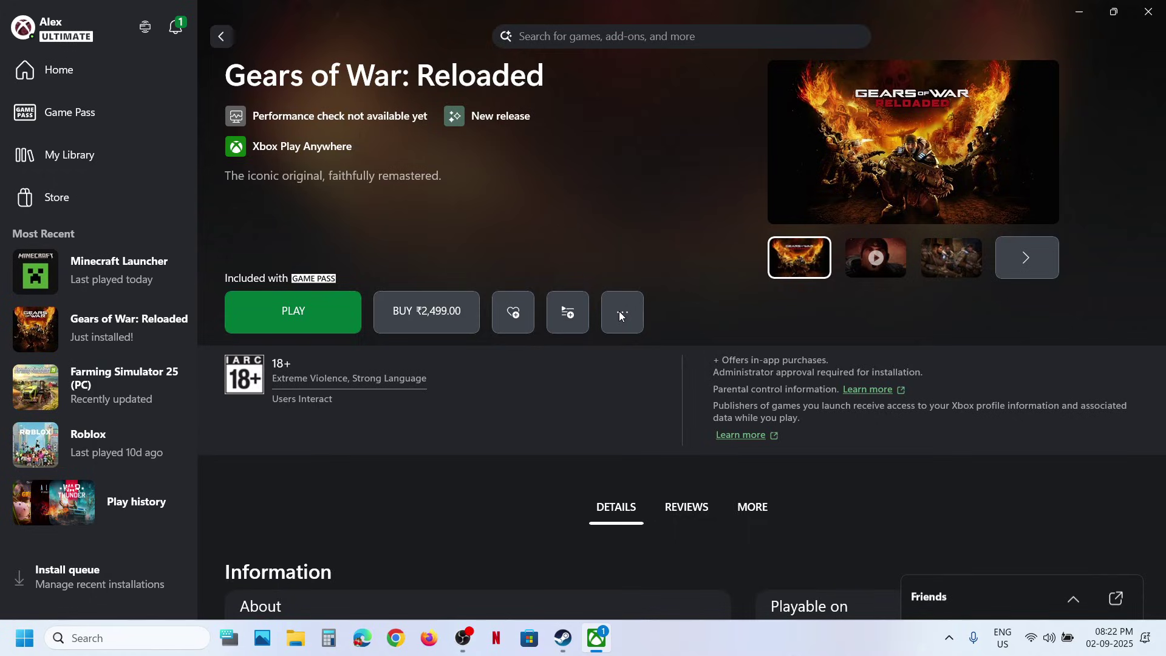
pyautogui.click(618, 310)
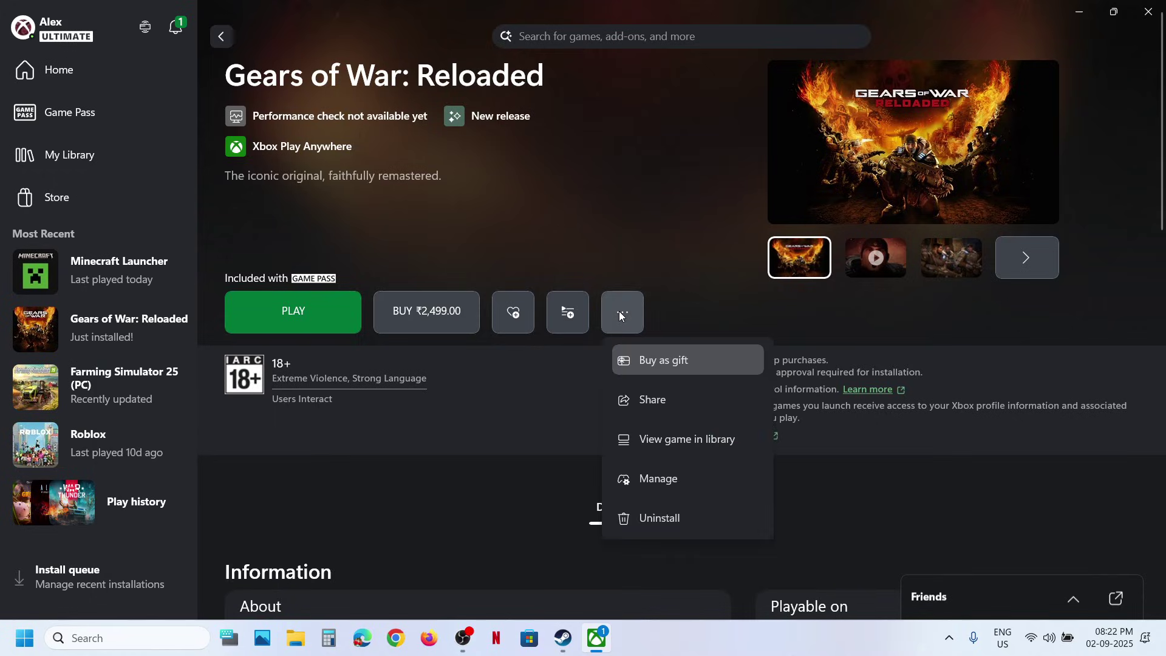
pyautogui.click(658, 476)
pyautogui.click(636, 147)
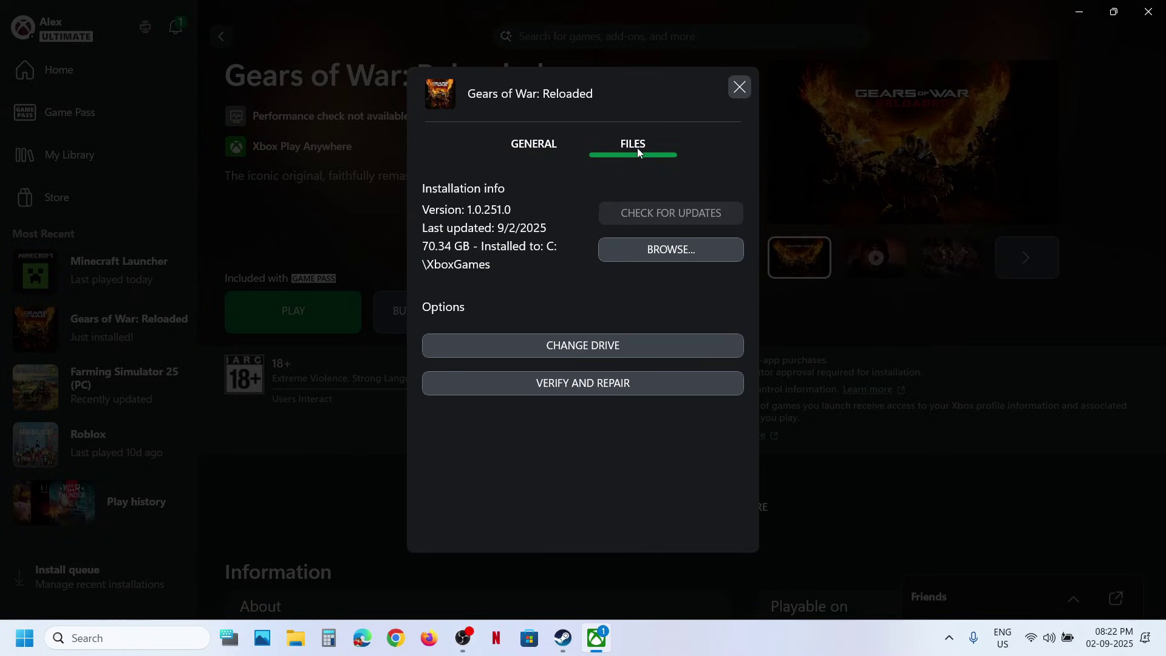
pyautogui.click(665, 249)
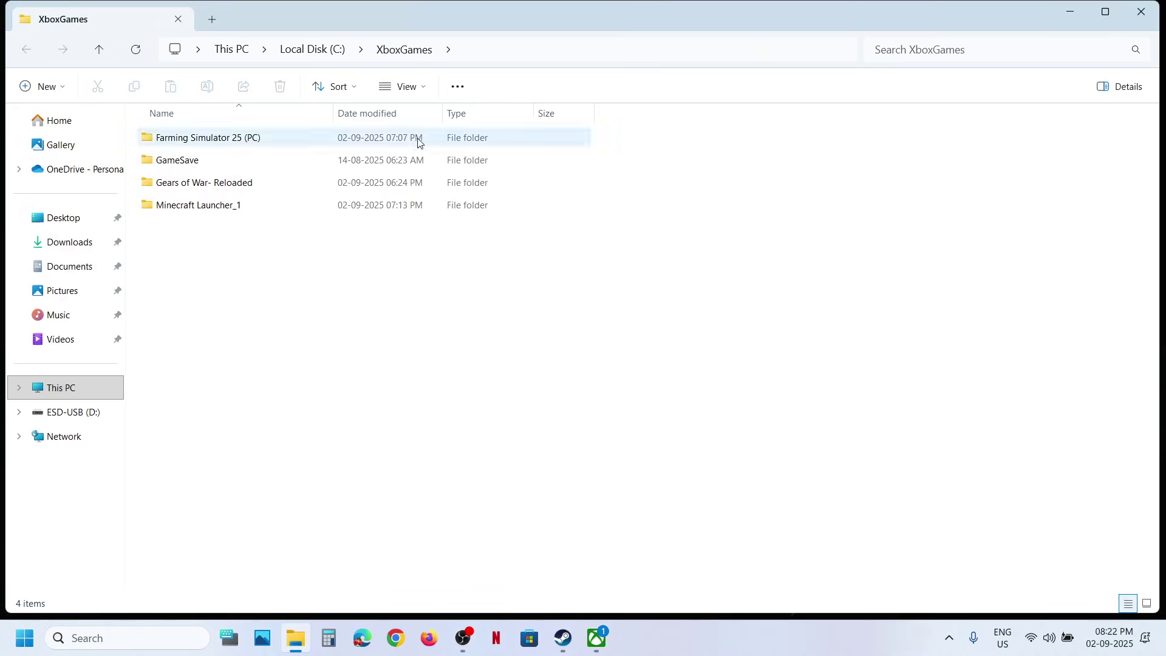
# Open the Gears of War- Reloaded folder, then its Content folder.
pyautogui.click(216, 195)
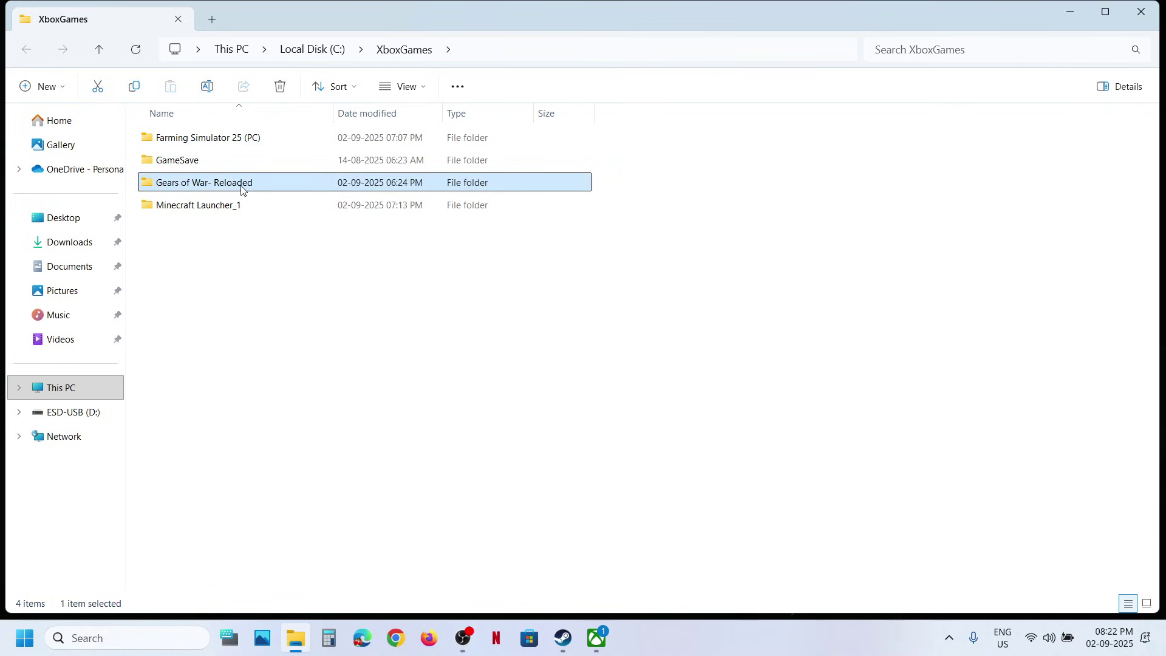
pyautogui.doubleClick(241, 189)
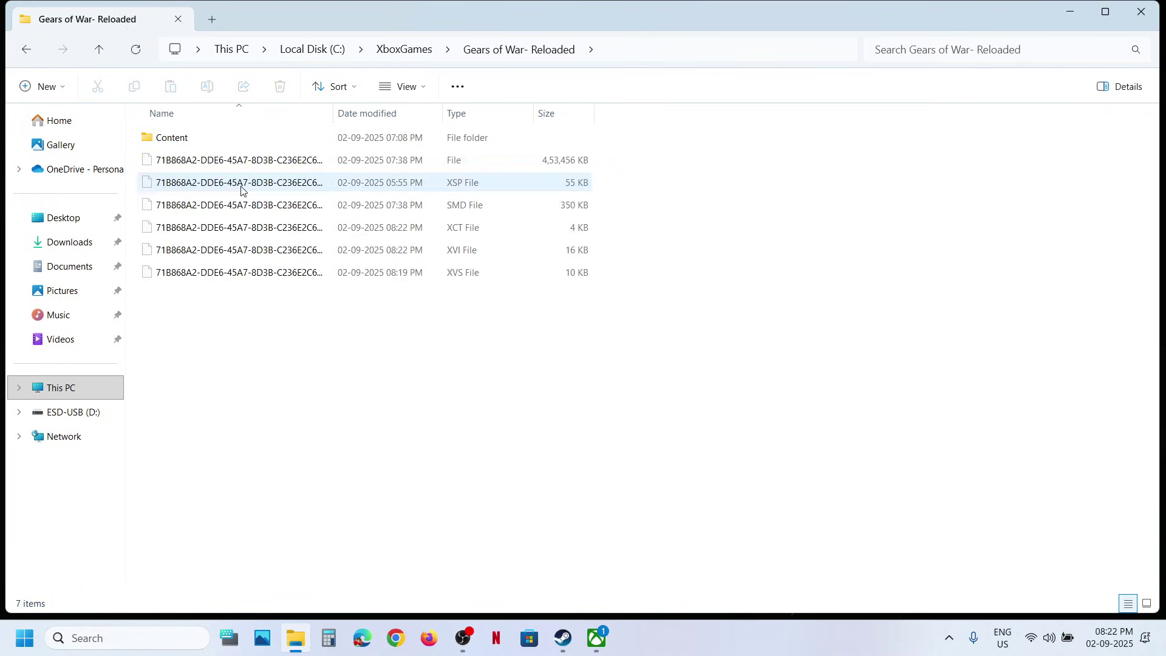
pyautogui.doubleClick(172, 138)
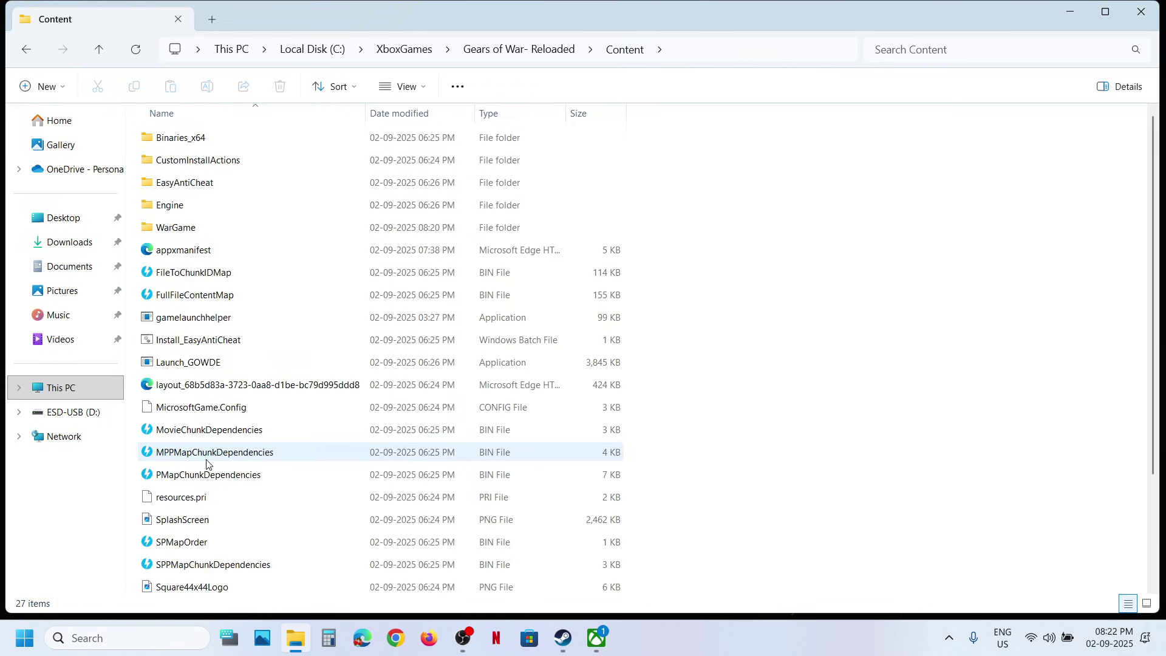
pyautogui.scroll(-3, 206, 464)
pyautogui.scroll(3, 207, 464)
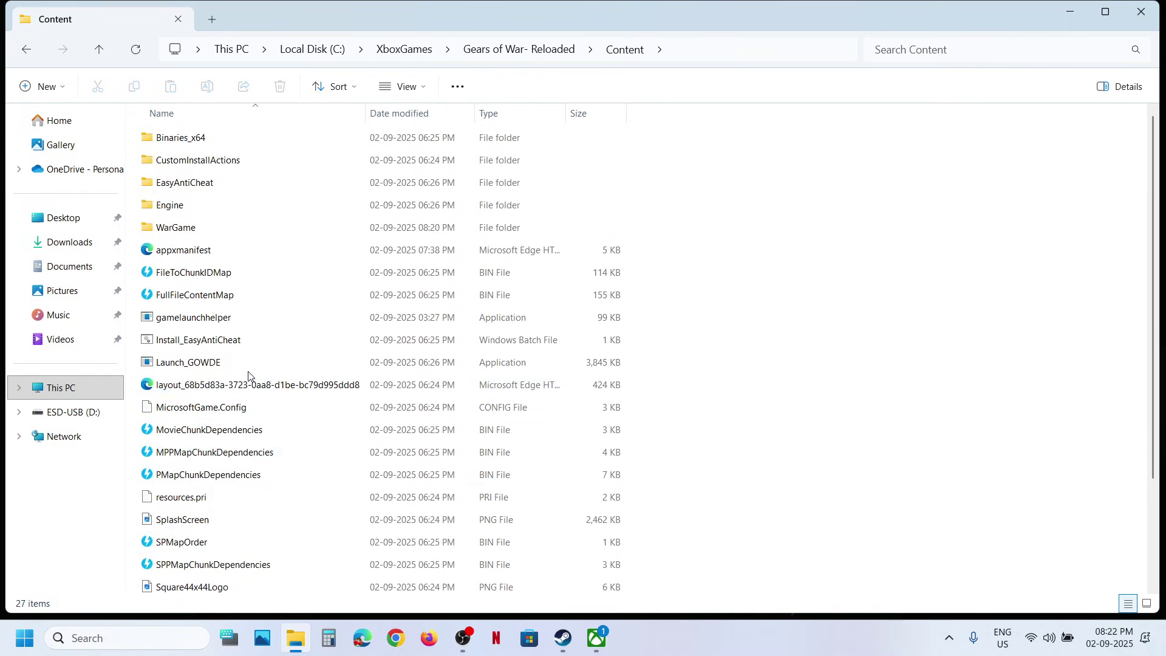
# Inspect Launch_GOWDE, gamelaunchhelper and the Binaries_x64 folder in Content.
pyautogui.click(207, 364)
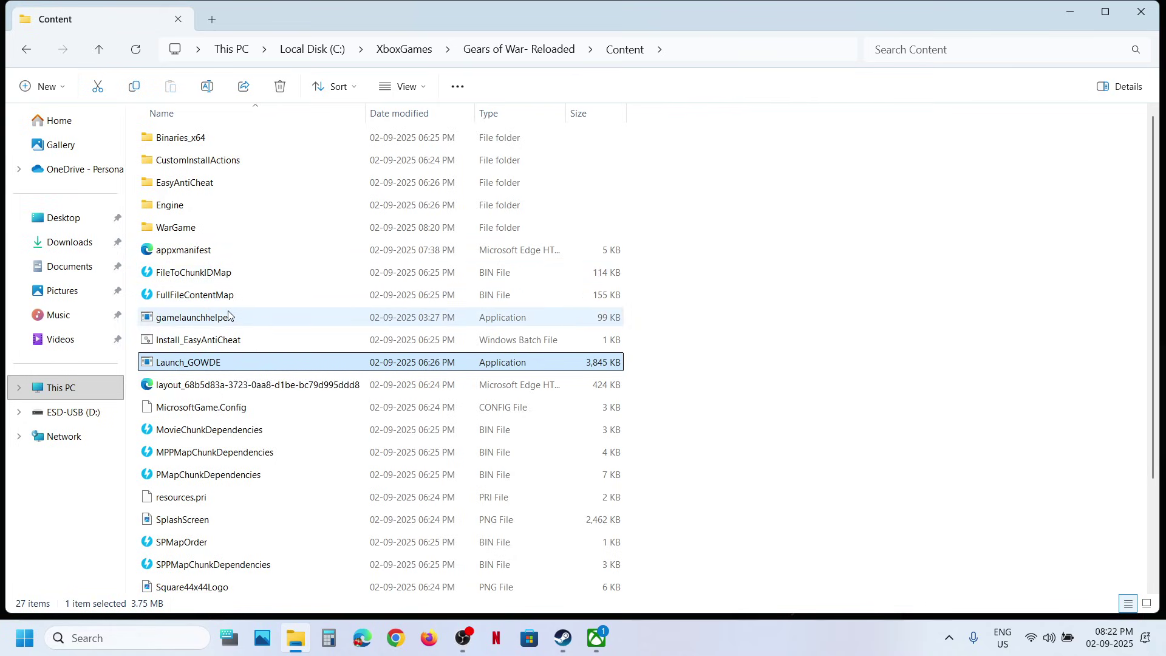
pyautogui.scroll(-1, 217, 413)
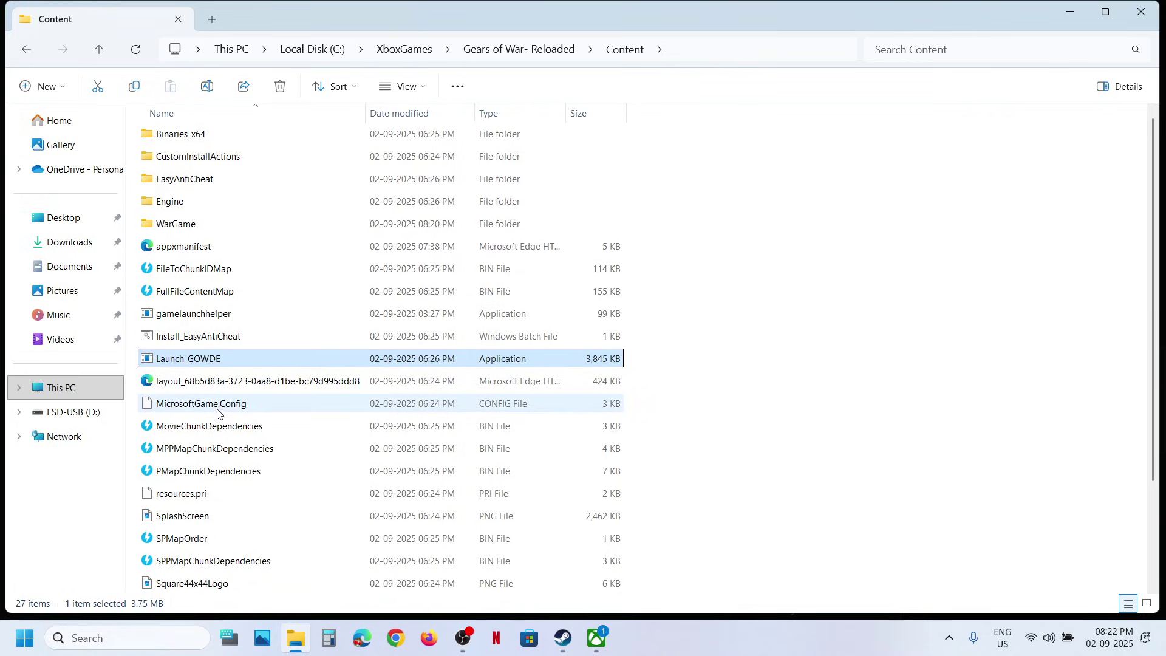
pyautogui.click(198, 317)
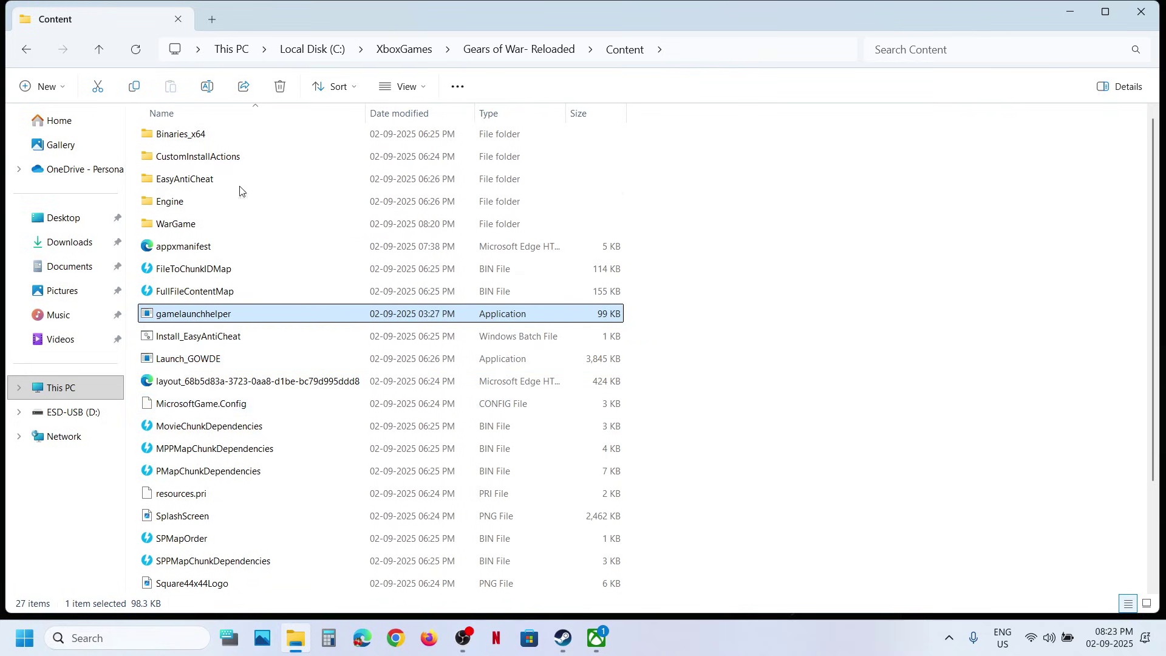
pyautogui.click(205, 139)
pyautogui.scroll(1, 205, 142)
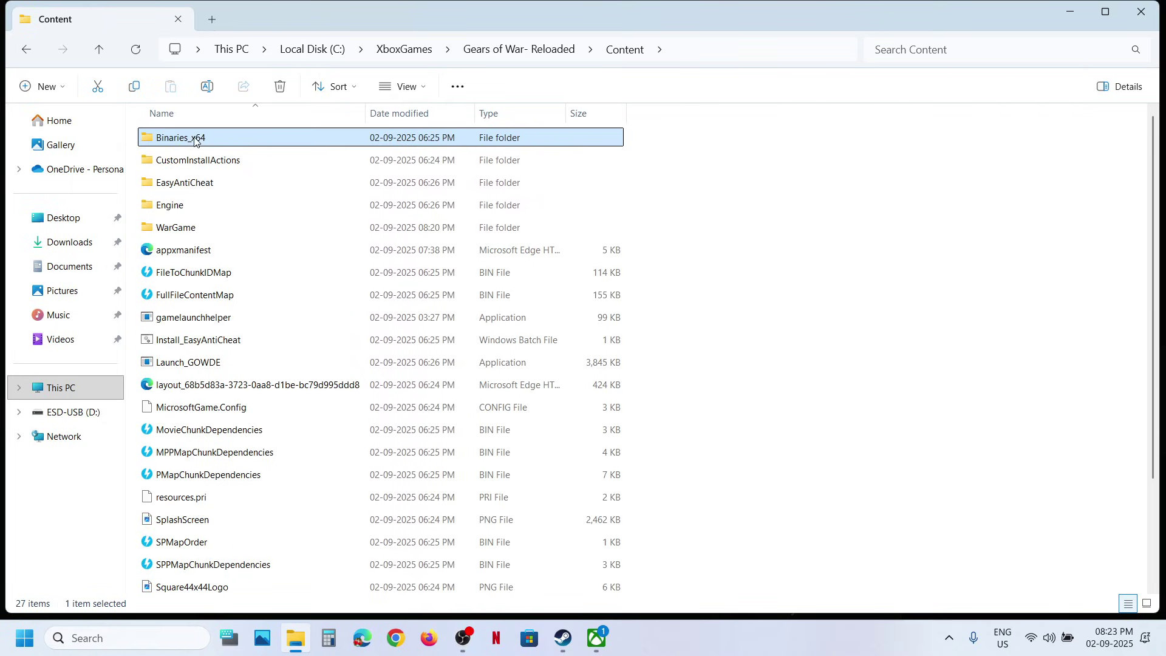
pyautogui.moveTo(211, 144)
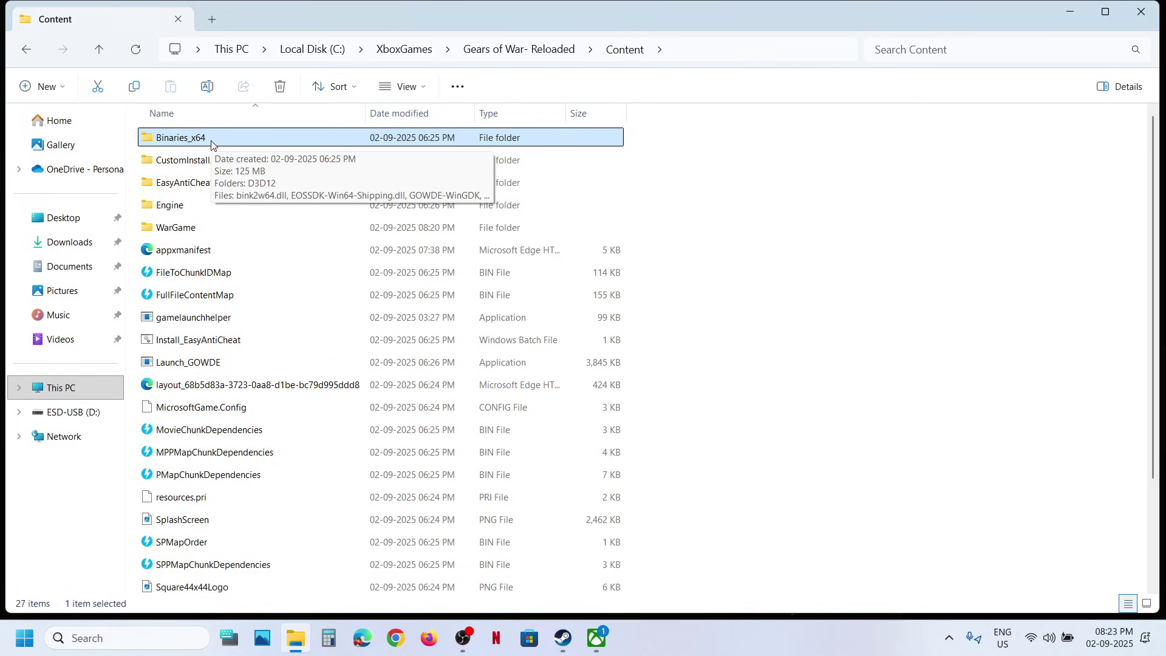
# Open Binaries_x64 and locate the GOWDE-WinGDK application.
pyautogui.doubleClick(212, 138)
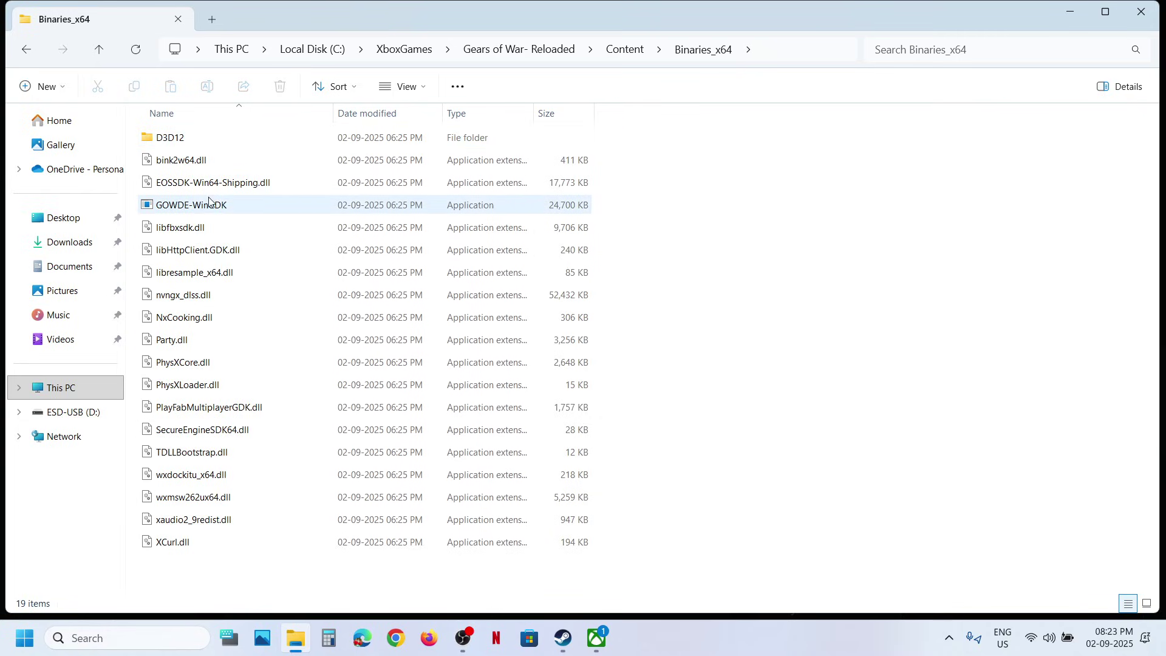
pyautogui.click(209, 203)
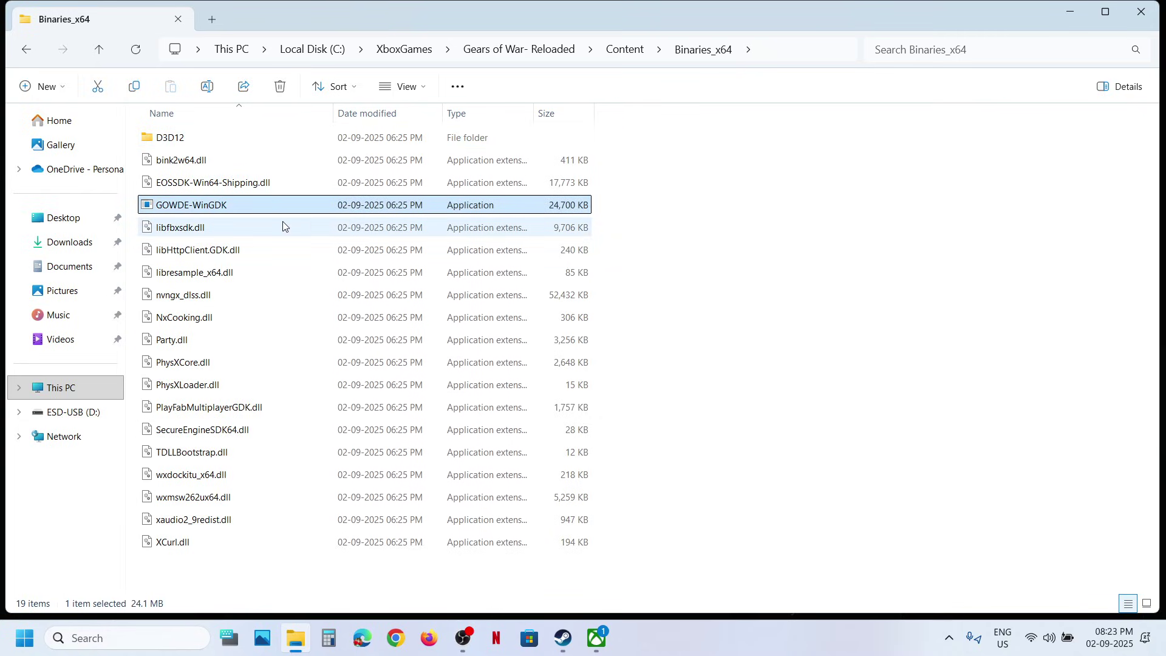
pyautogui.click(101, 55)
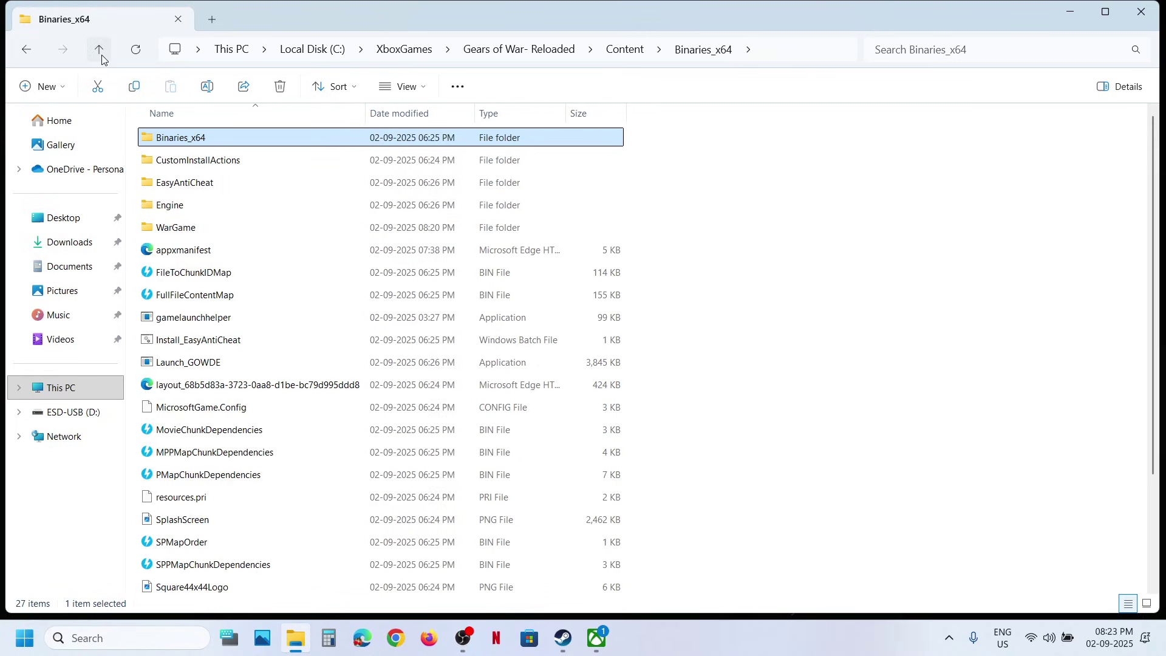
pyautogui.doubleClick(206, 141)
pyautogui.click(199, 207)
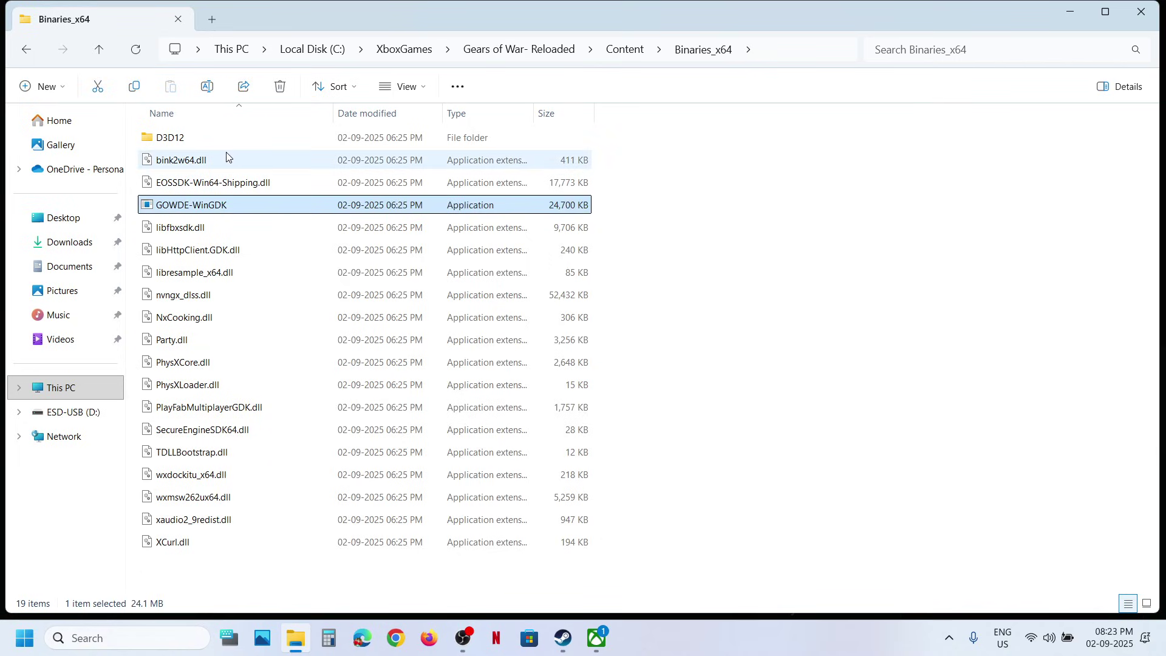
pyautogui.click(100, 50)
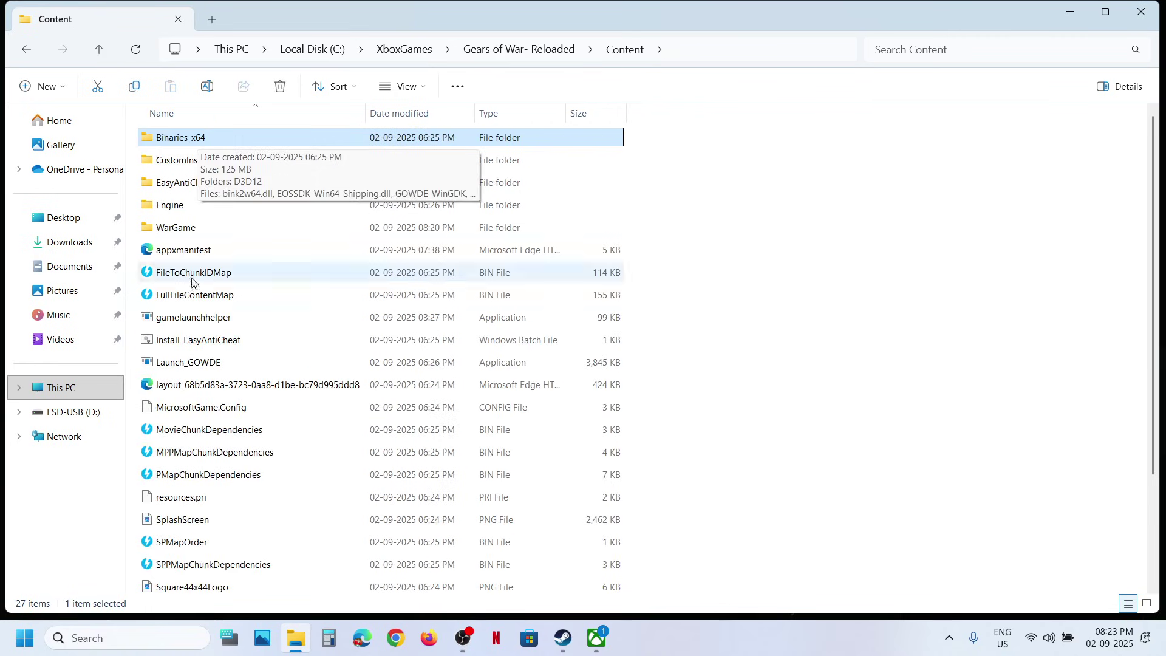
pyautogui.doubleClick(209, 132)
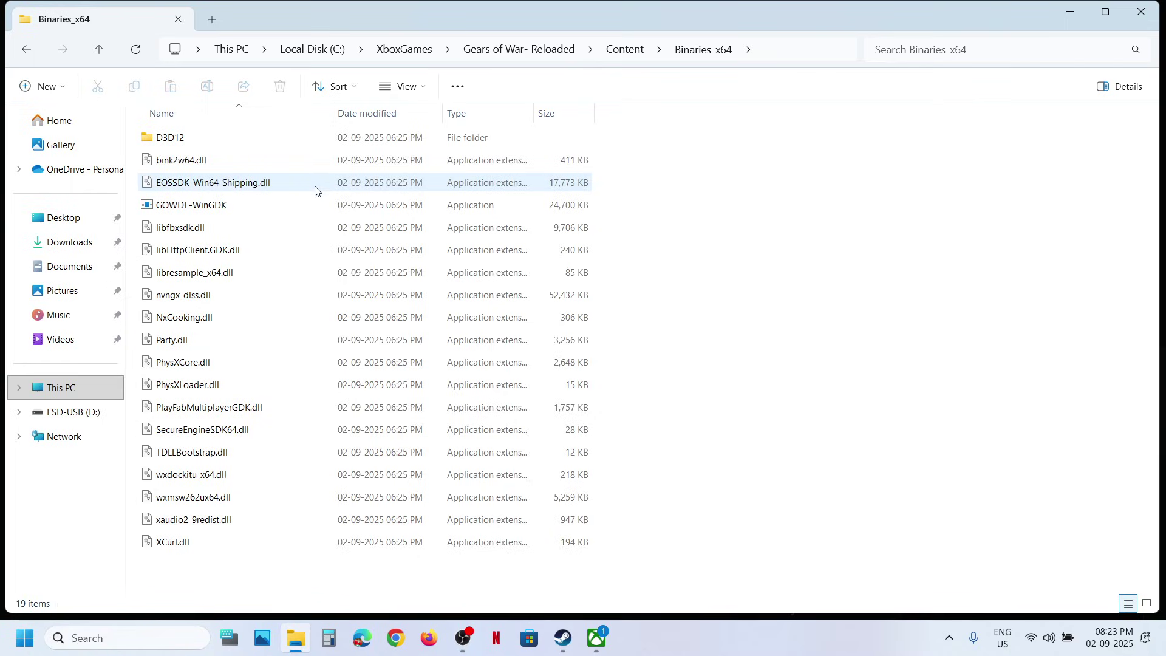
# Copy the Binaries_x64 folder path from the address bar and return to Steam.
pyautogui.click(775, 53)
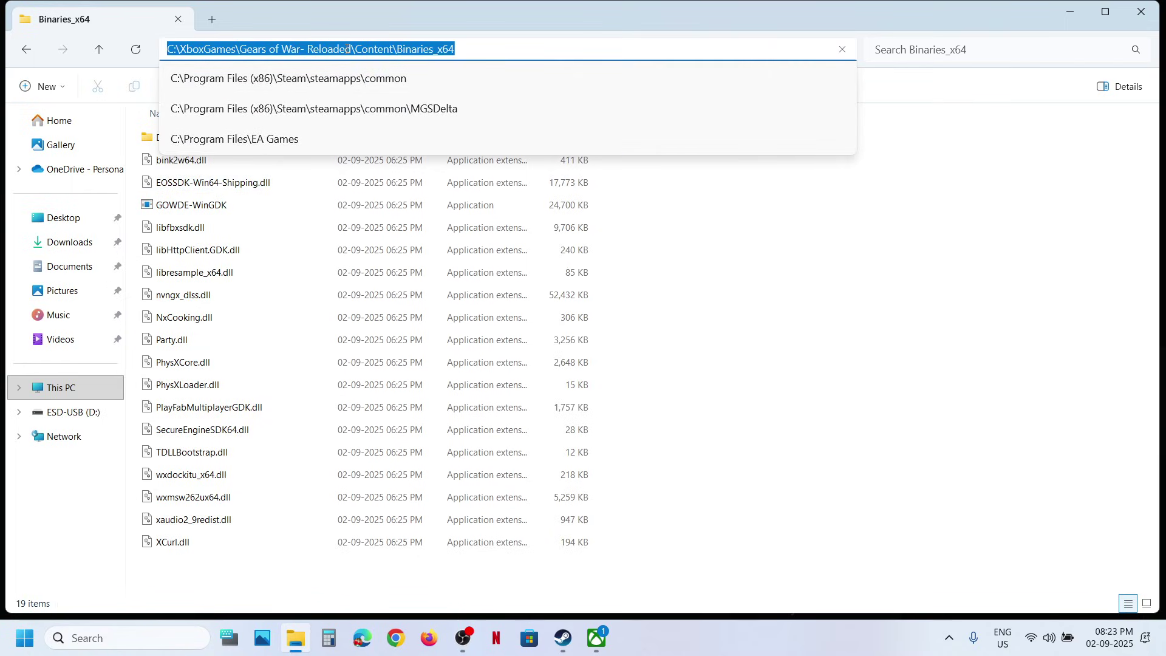
pyautogui.rightClick(346, 48)
pyautogui.click(392, 89)
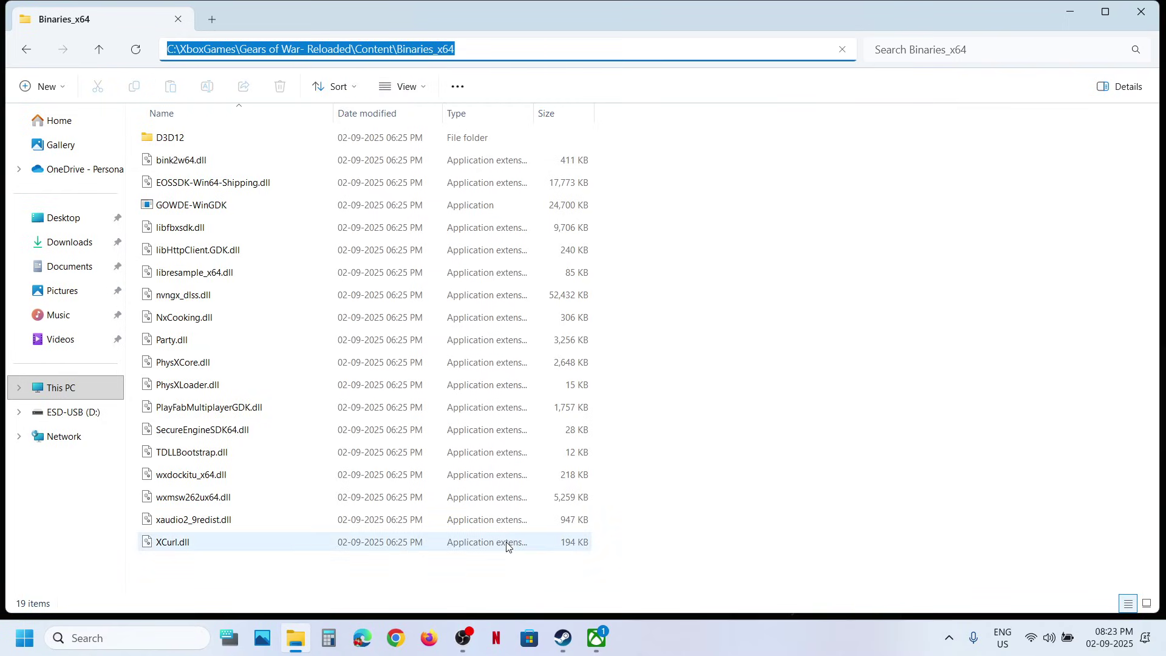
pyautogui.click(562, 637)
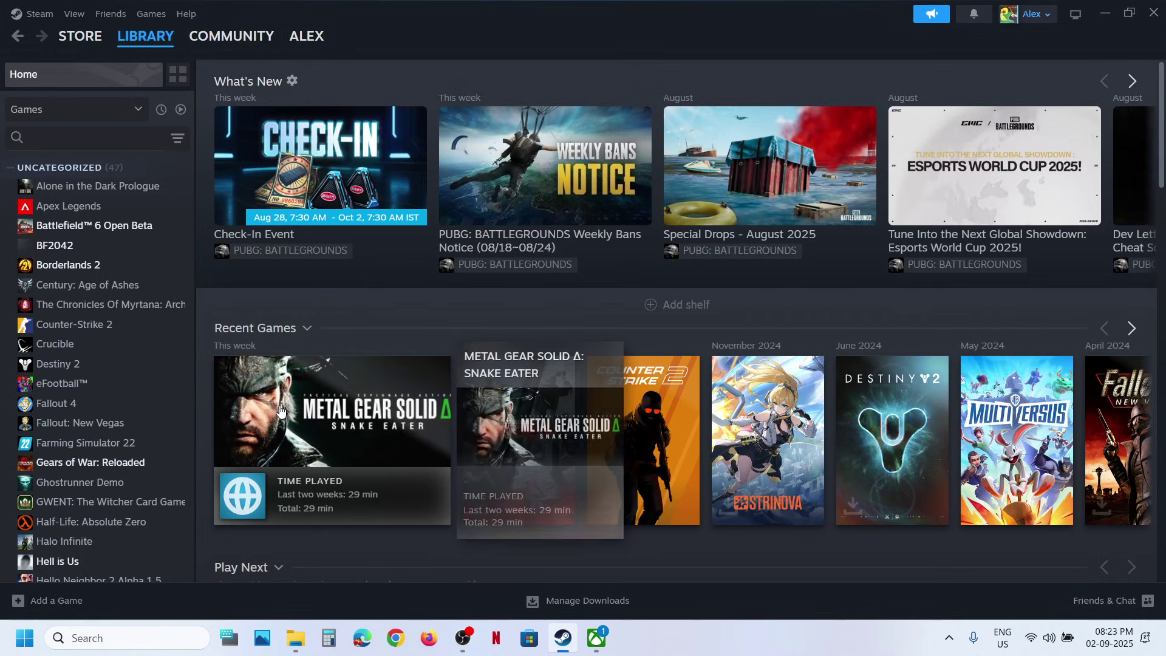
# Add Battle.net as a non-Steam game and open its library page.
pyautogui.click(48, 600)
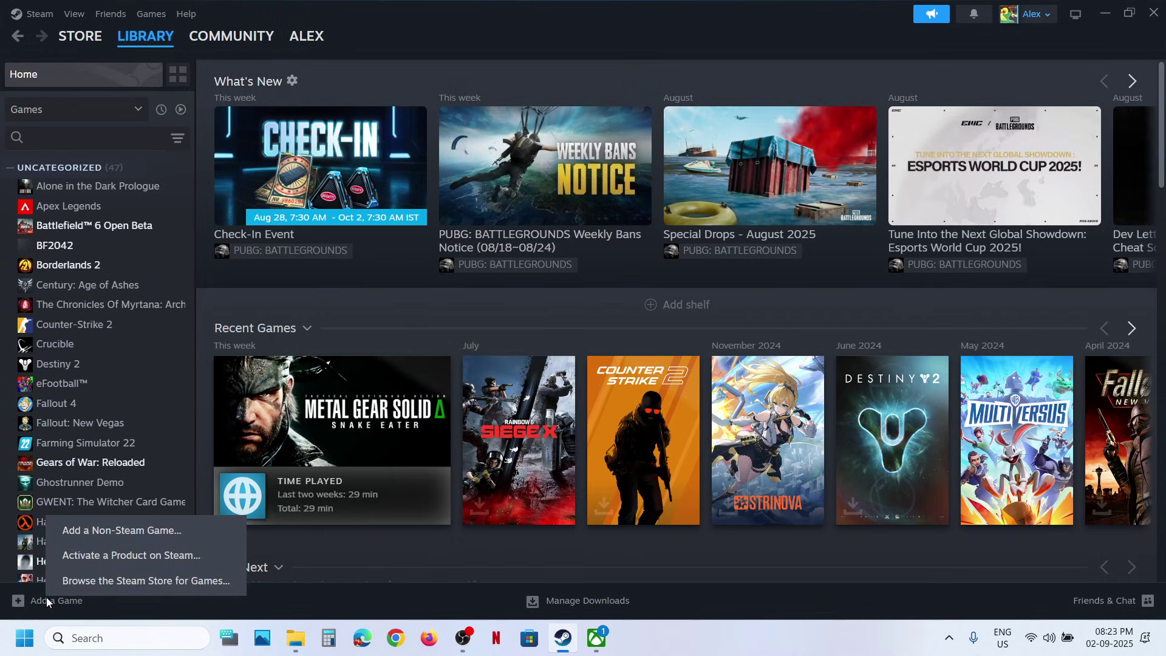
pyautogui.click(119, 531)
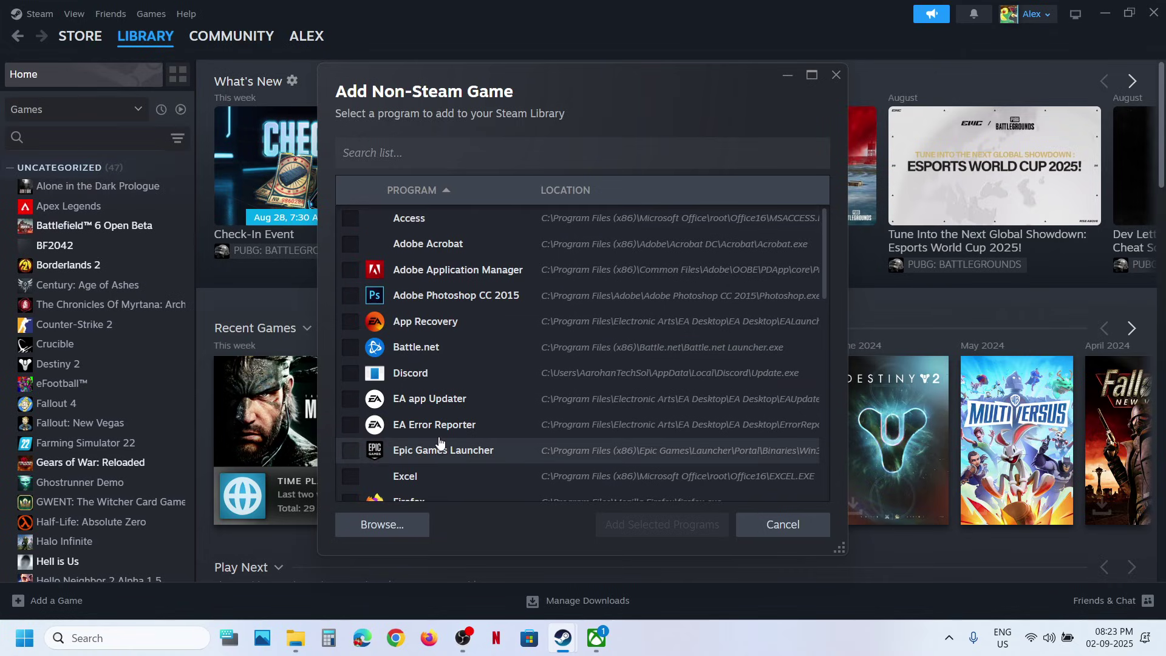
pyautogui.click(419, 354)
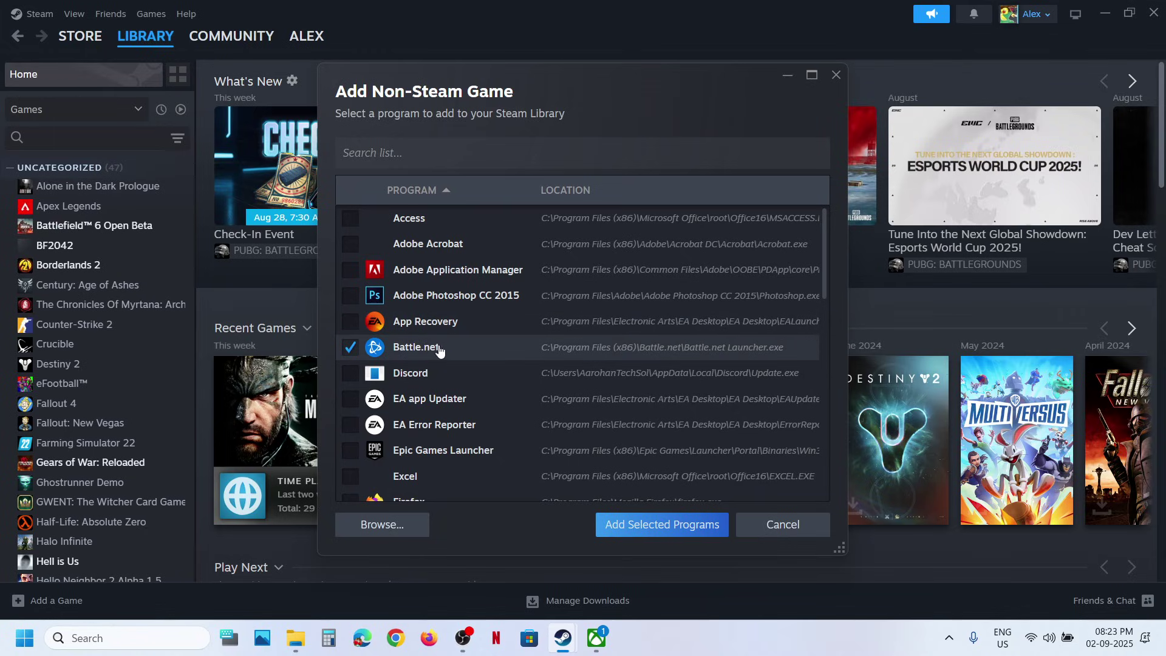
pyautogui.click(641, 532)
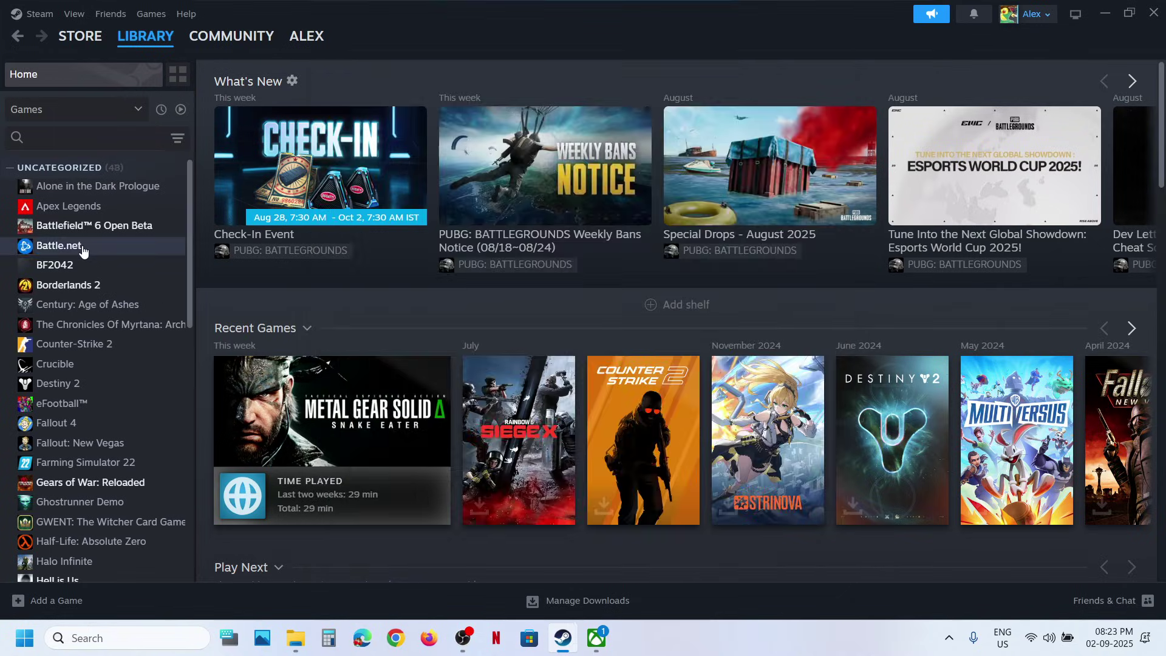
pyautogui.click(84, 252)
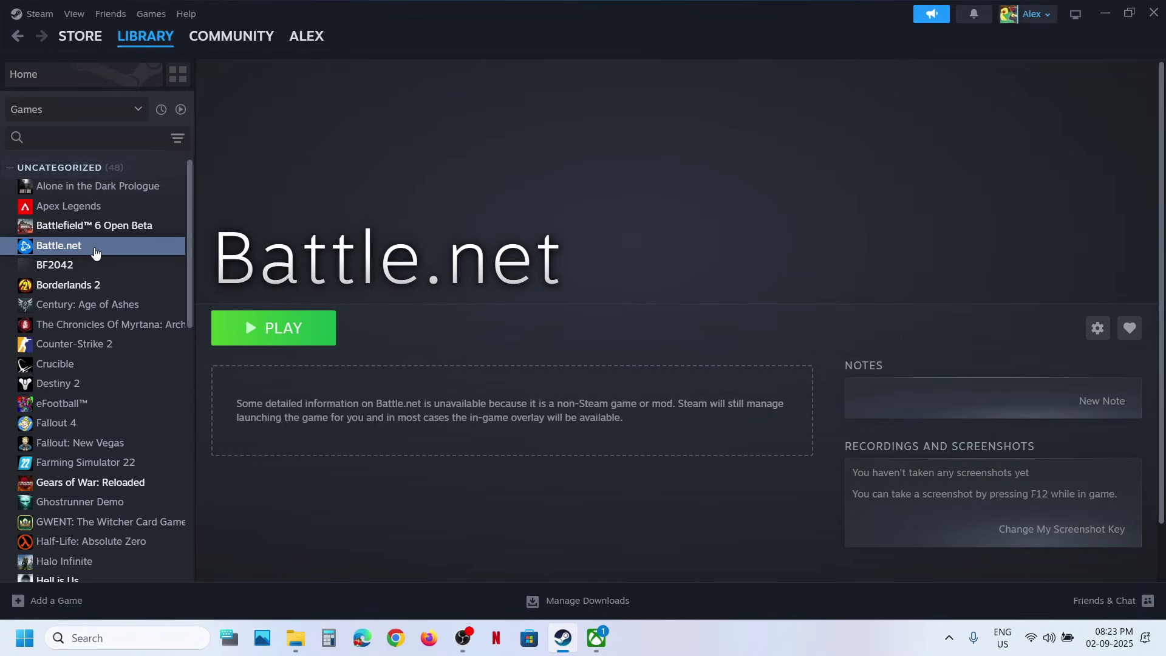
pyautogui.rightClick(95, 252)
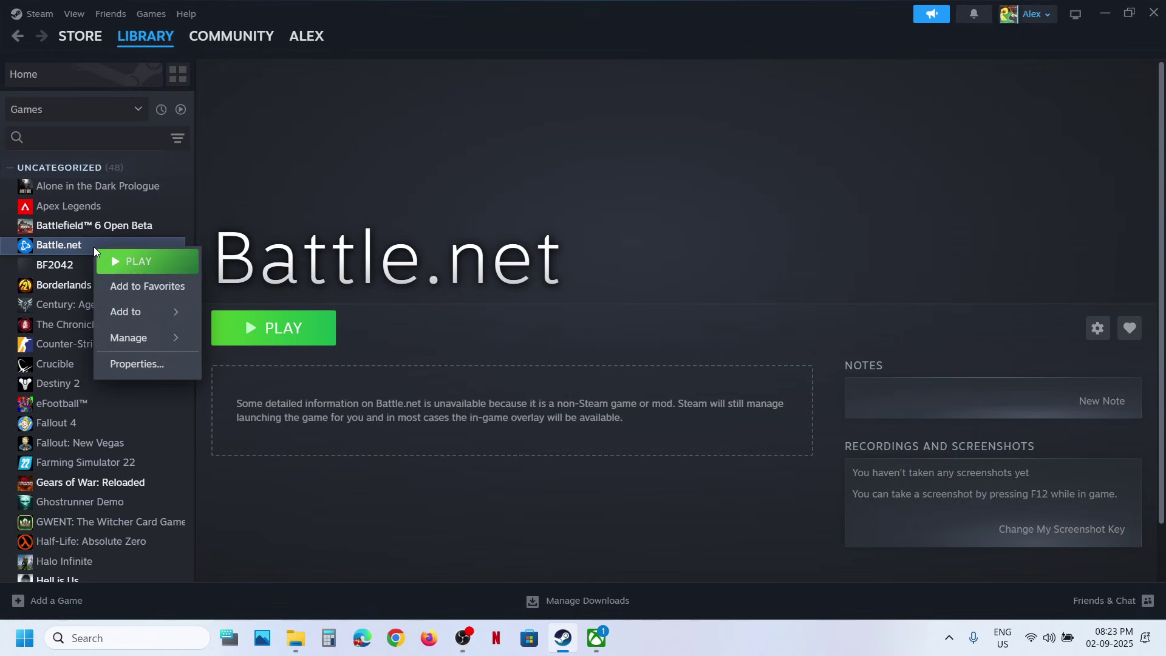
# Open the Battle.net shortcut's properties and select its Target path.
pyautogui.click(142, 368)
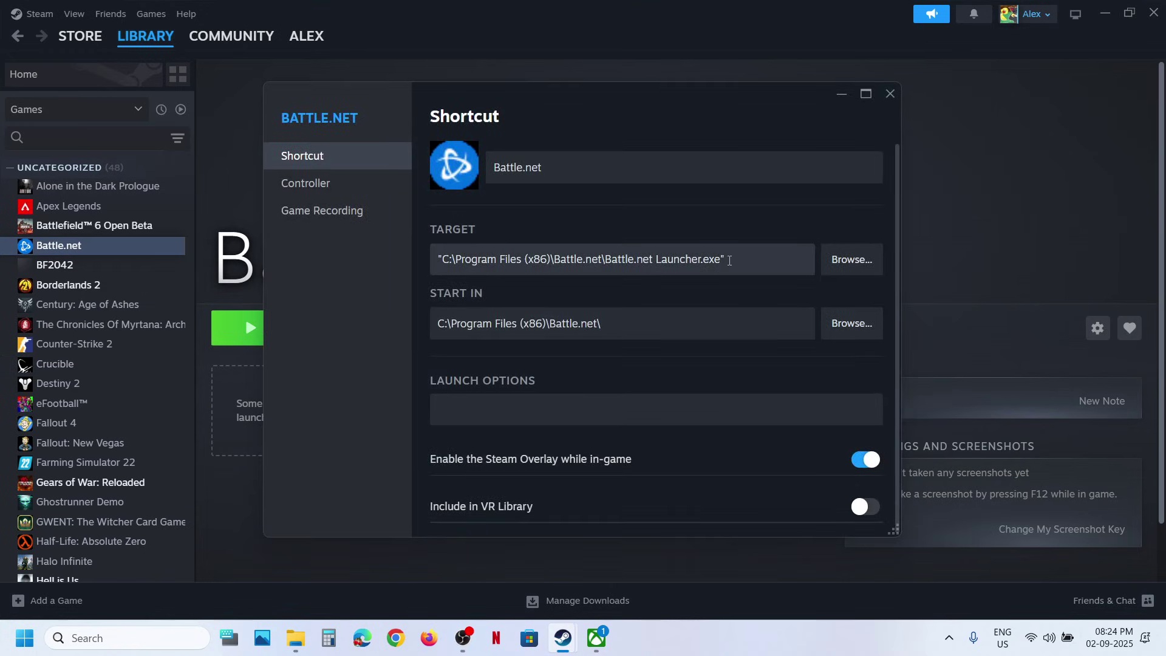
pyautogui.click(748, 258)
pyautogui.moveTo(758, 258); pyautogui.dragTo(491, 257)
pyautogui.click(493, 254)
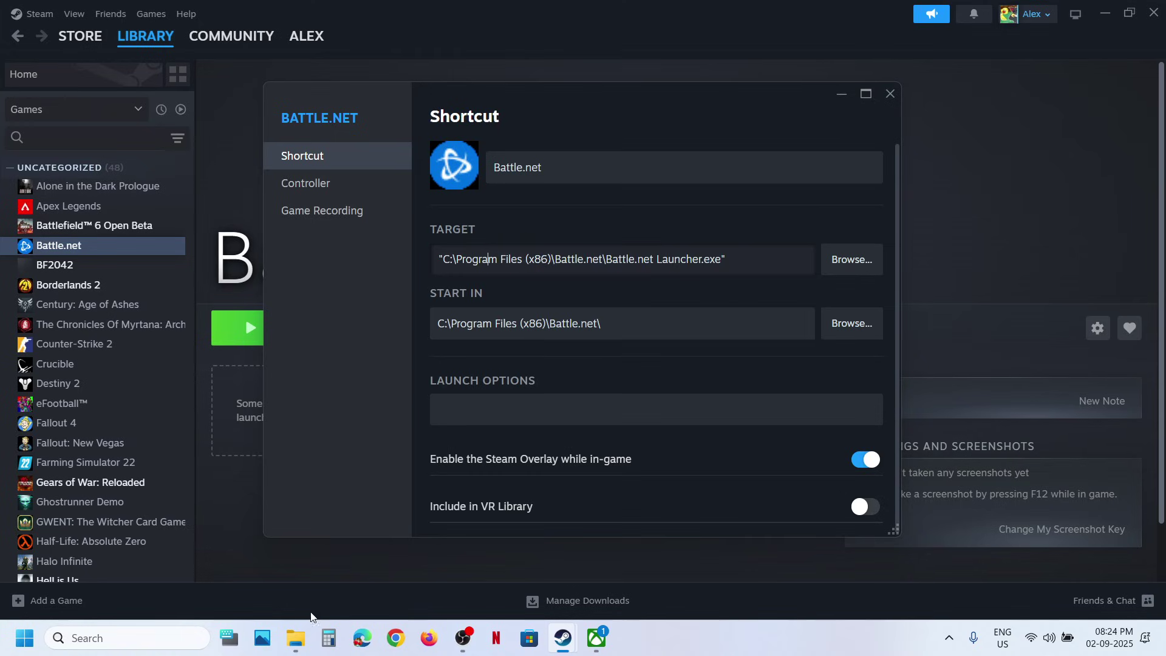
# Copy the Binaries_x64 path again and paste it over the old Battle.net Target.
pyautogui.click(295, 637)
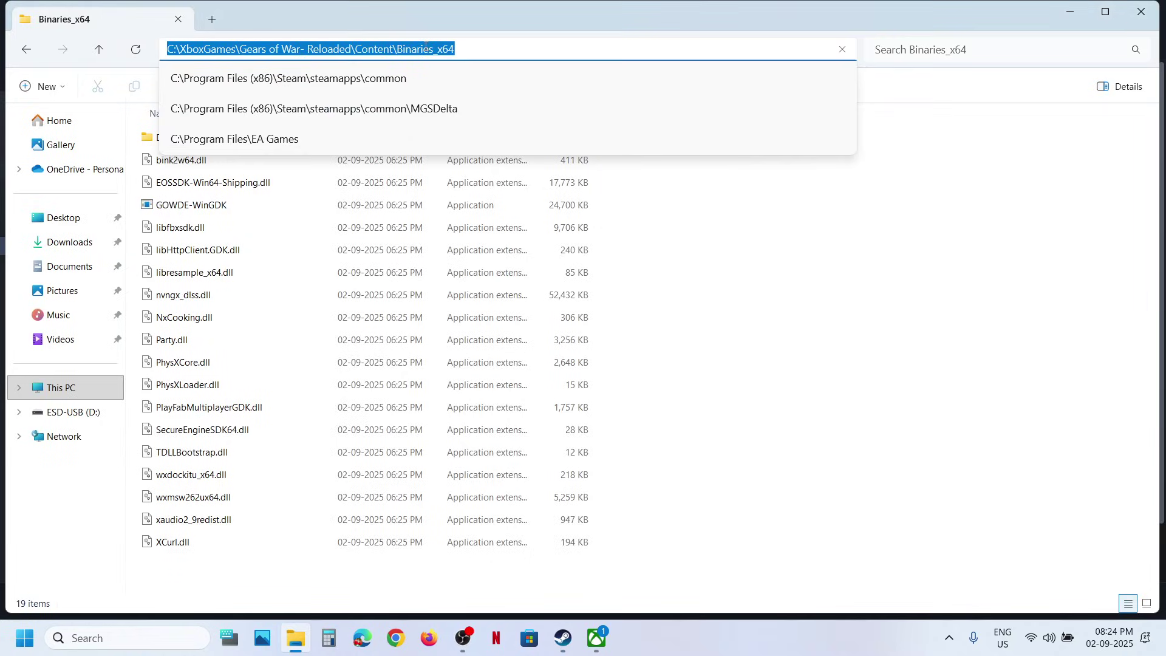
pyautogui.rightClick(425, 47)
pyautogui.click(477, 90)
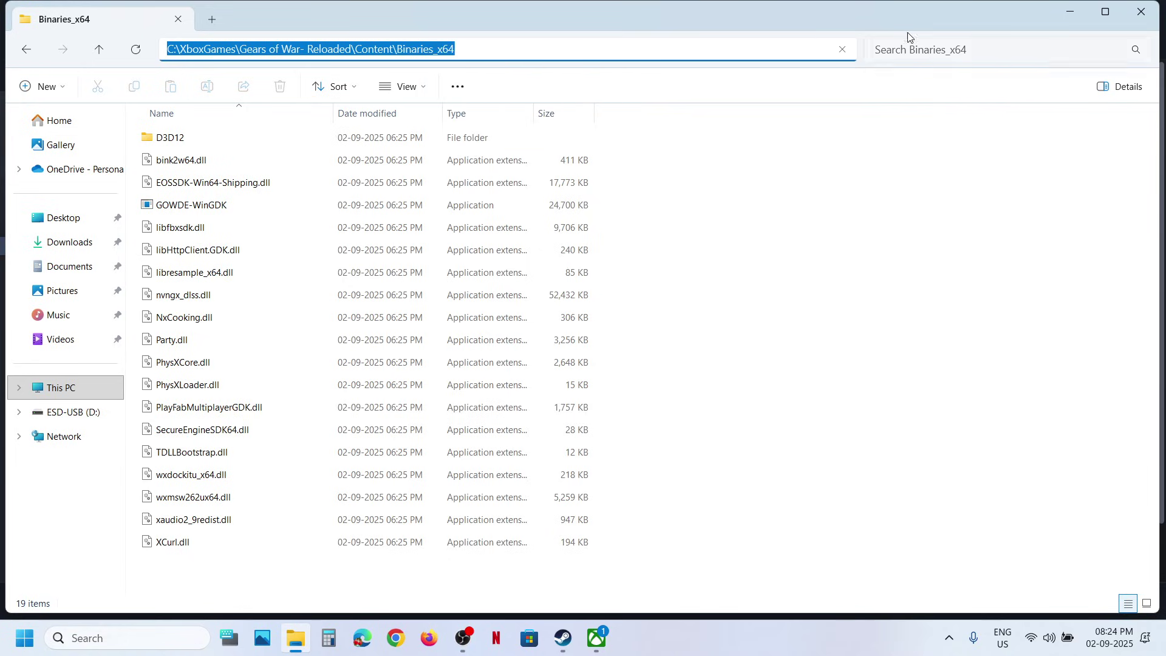
pyautogui.click(1070, 12)
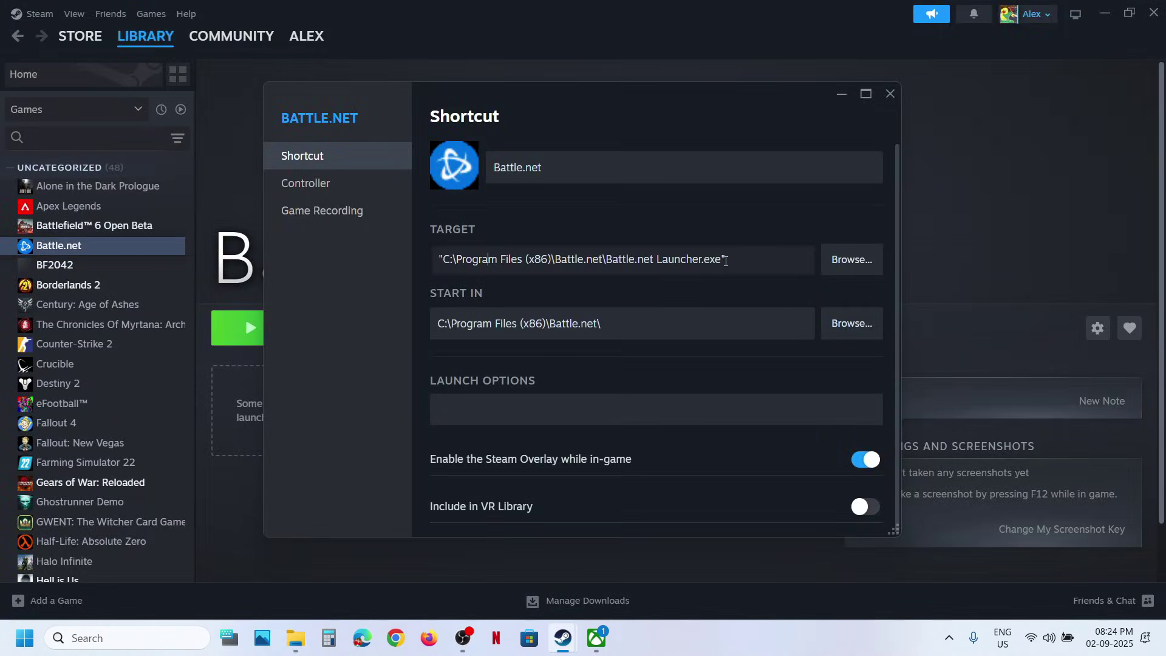
pyautogui.moveTo(723, 259); pyautogui.dragTo(445, 255)
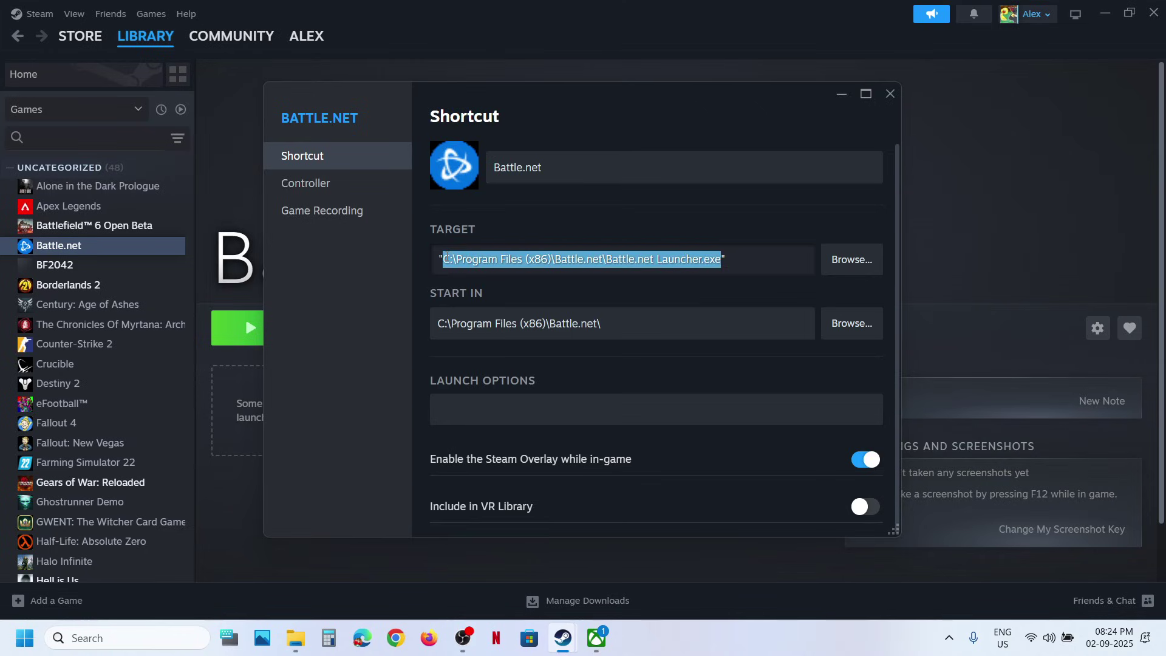
pyautogui.hotkey('ctrl', 'v')
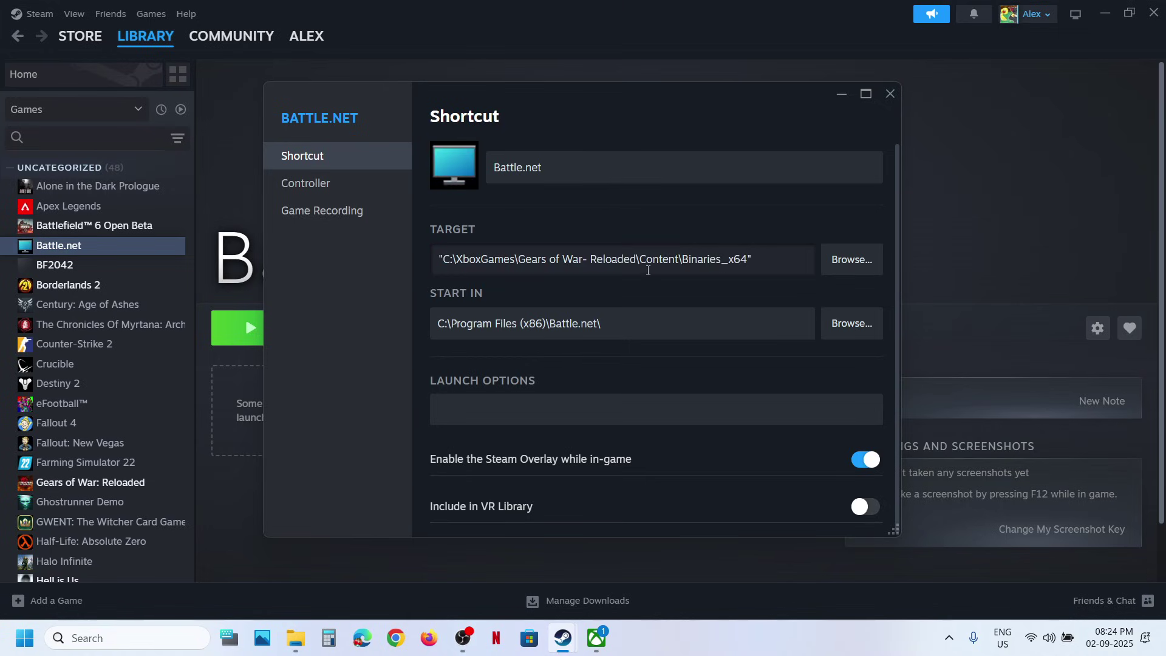
pyautogui.click(296, 637)
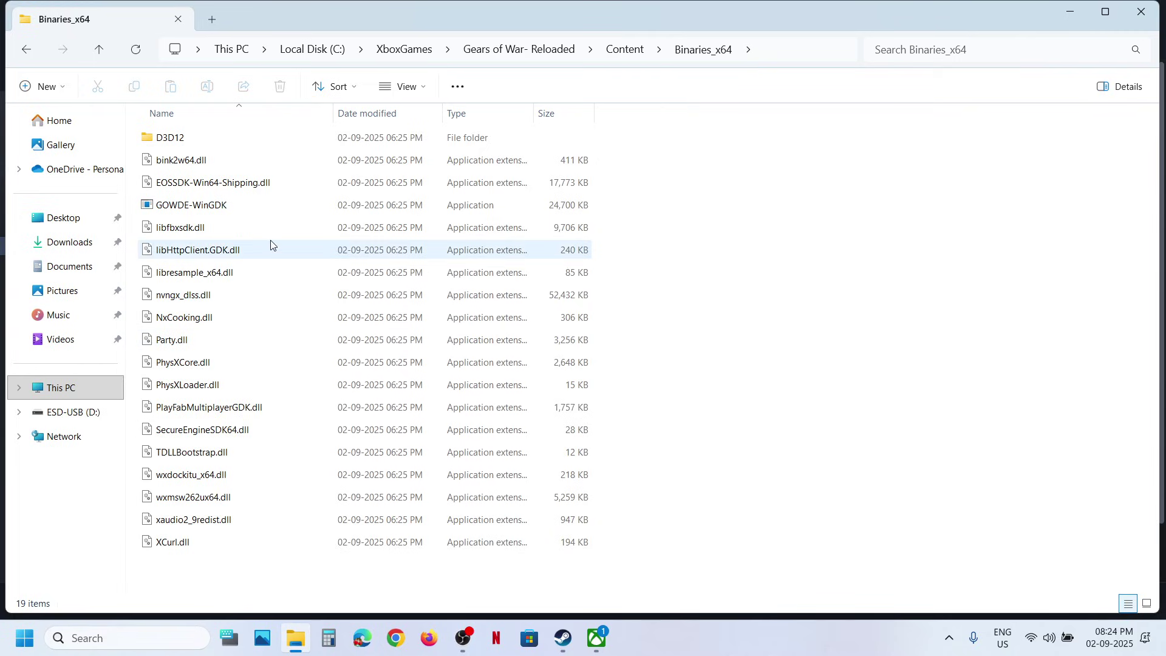
# Copy the GOWDE-WinGDK file name and append it with a closing quote to the Target.
pyautogui.click(208, 208)
pyautogui.rightClick(213, 207)
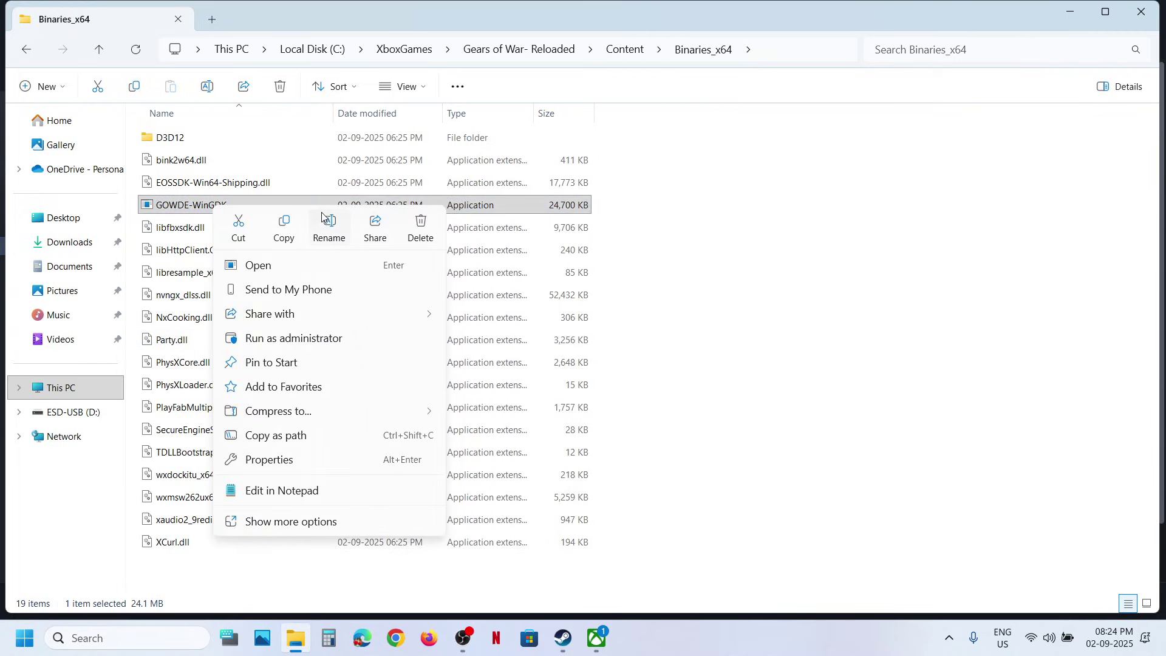
pyautogui.click(328, 219)
pyautogui.click(236, 204)
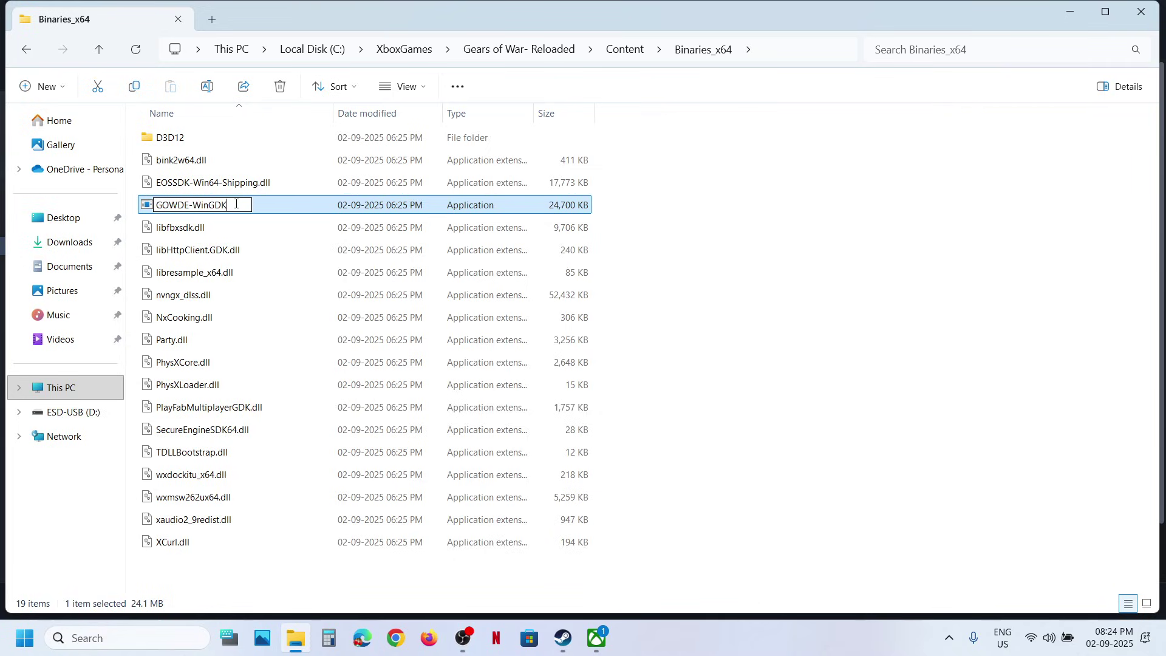
pyautogui.moveTo(233, 205); pyautogui.dragTo(165, 206)
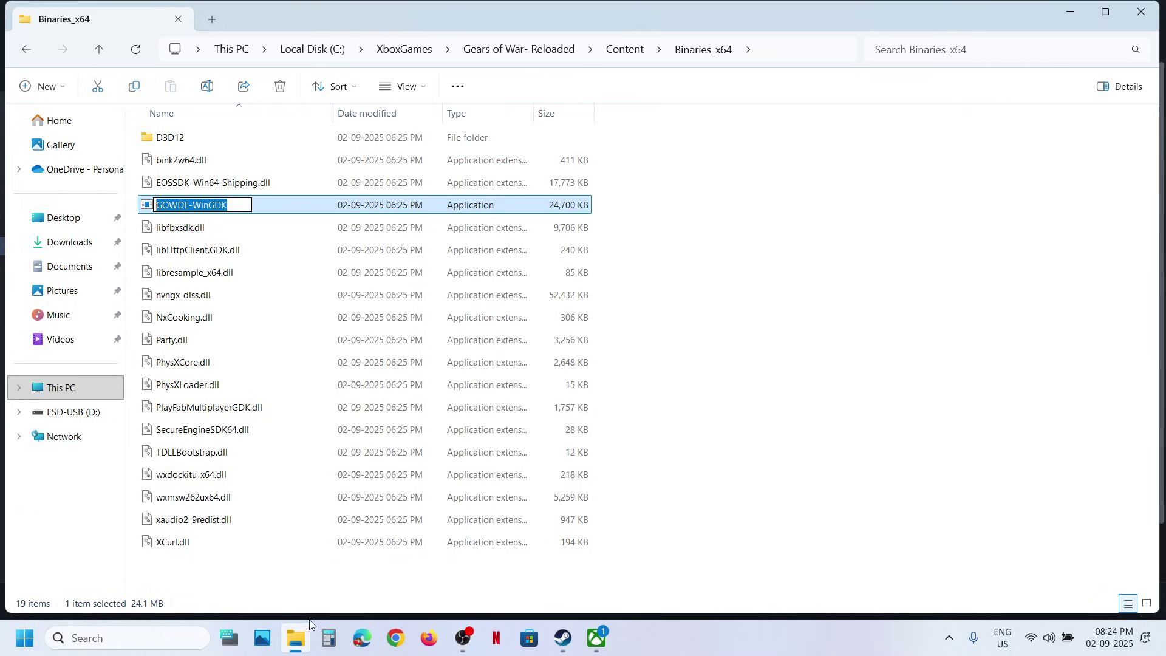
pyautogui.moveTo(563, 637)
pyautogui.click(625, 573)
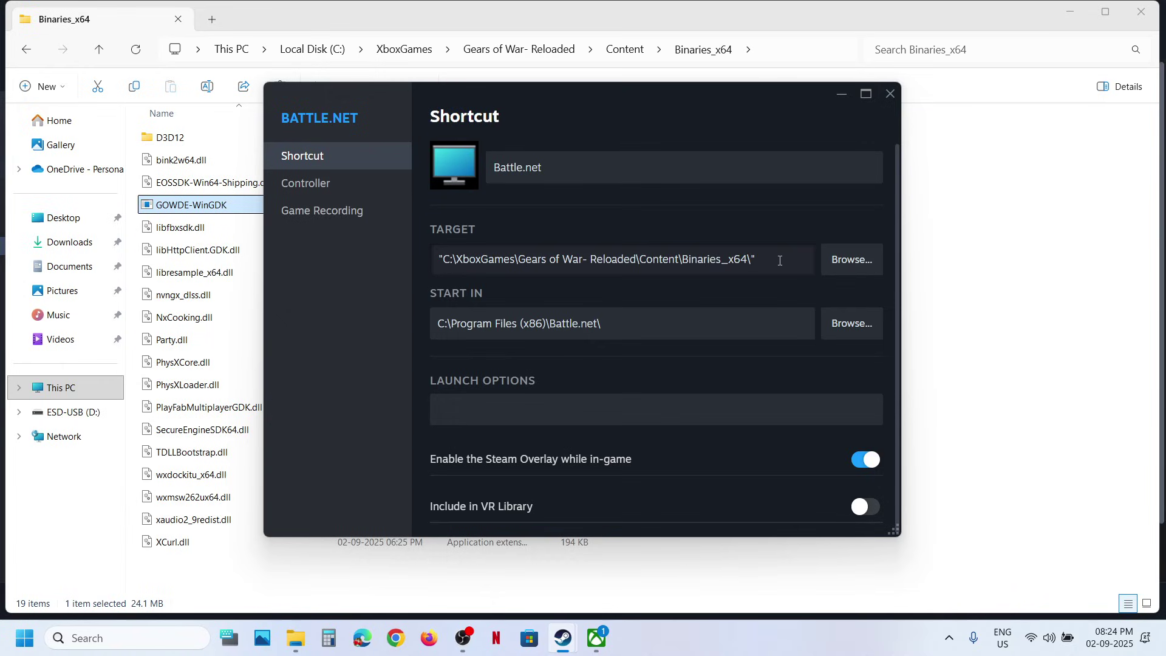
pyautogui.hotkey('ctrl', 'v')
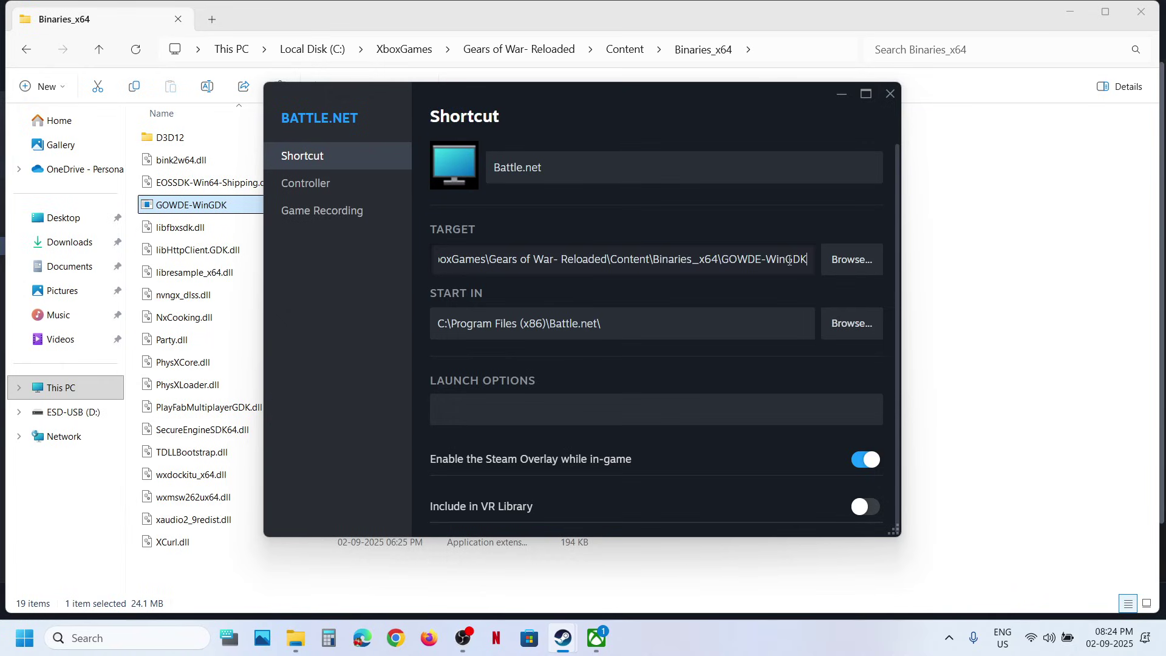
pyautogui.write('"')
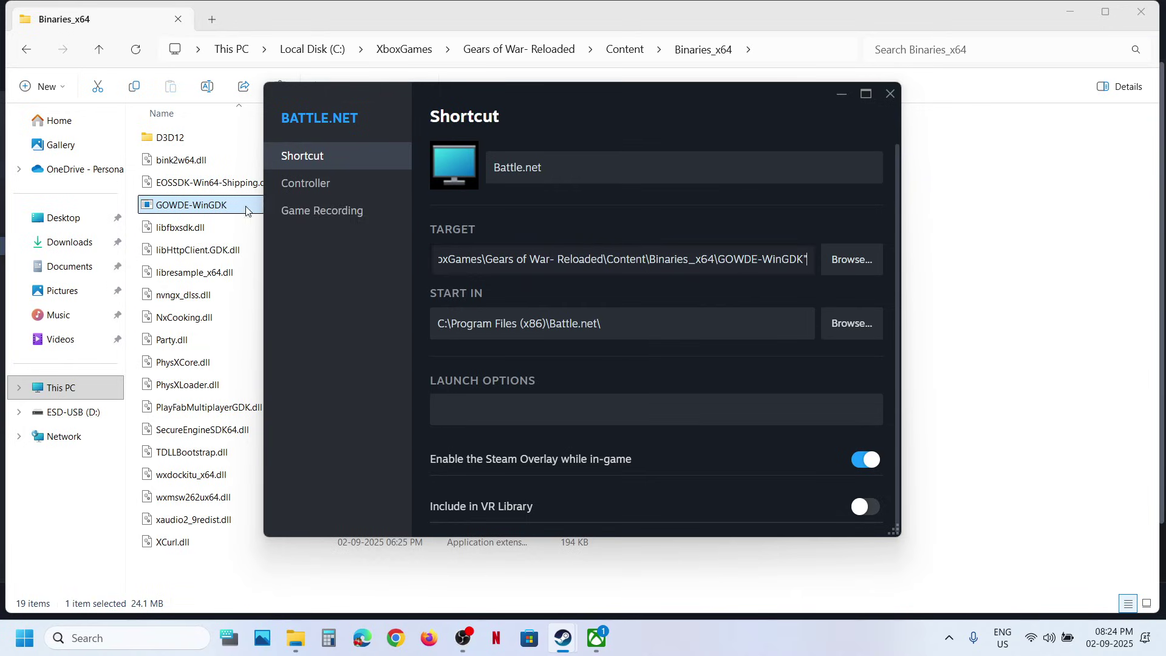
# Reselect the GOWDE-WinGDK file name and go back to the Steam shortcut properties.
pyautogui.click(227, 210)
pyautogui.press('F2')
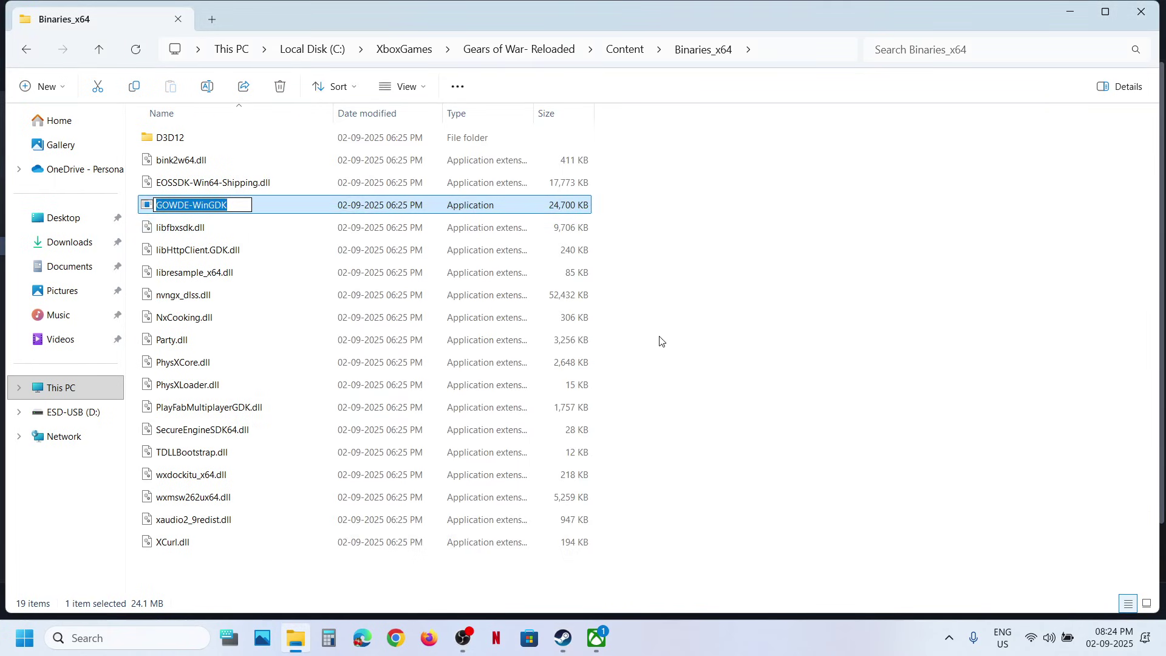
pyautogui.click(569, 625)
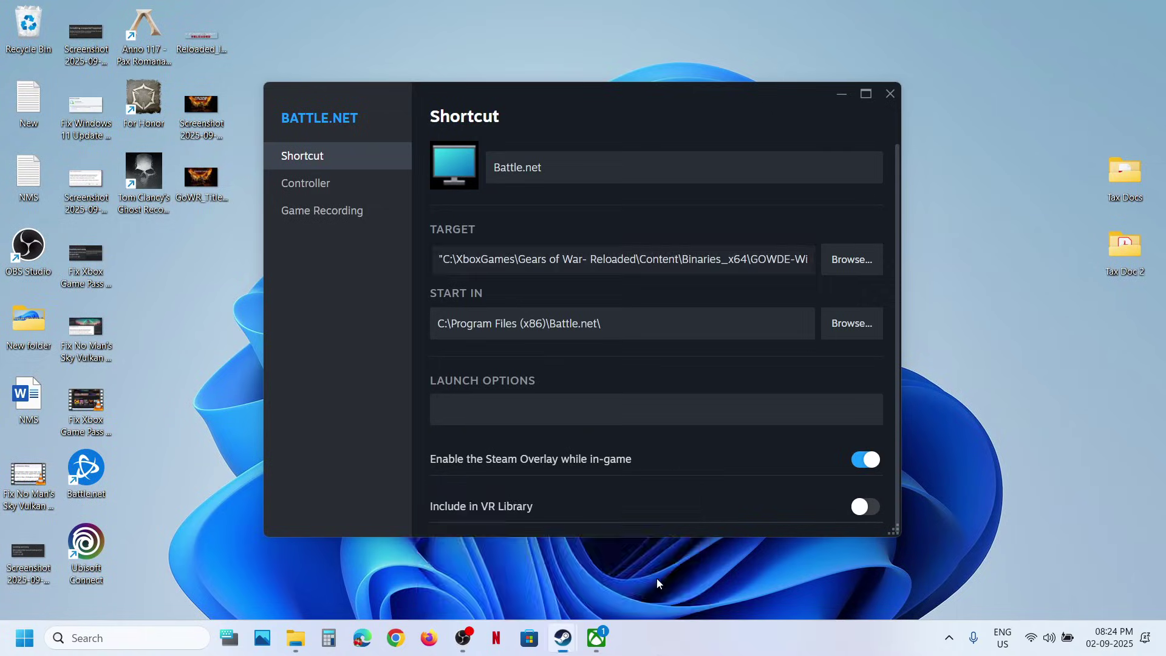
pyautogui.click(657, 578)
# Empty the Start In field and rename the shortcut to 'Gears Of War Reloaded'.
pyautogui.moveTo(686, 324); pyautogui.dragTo(443, 330)
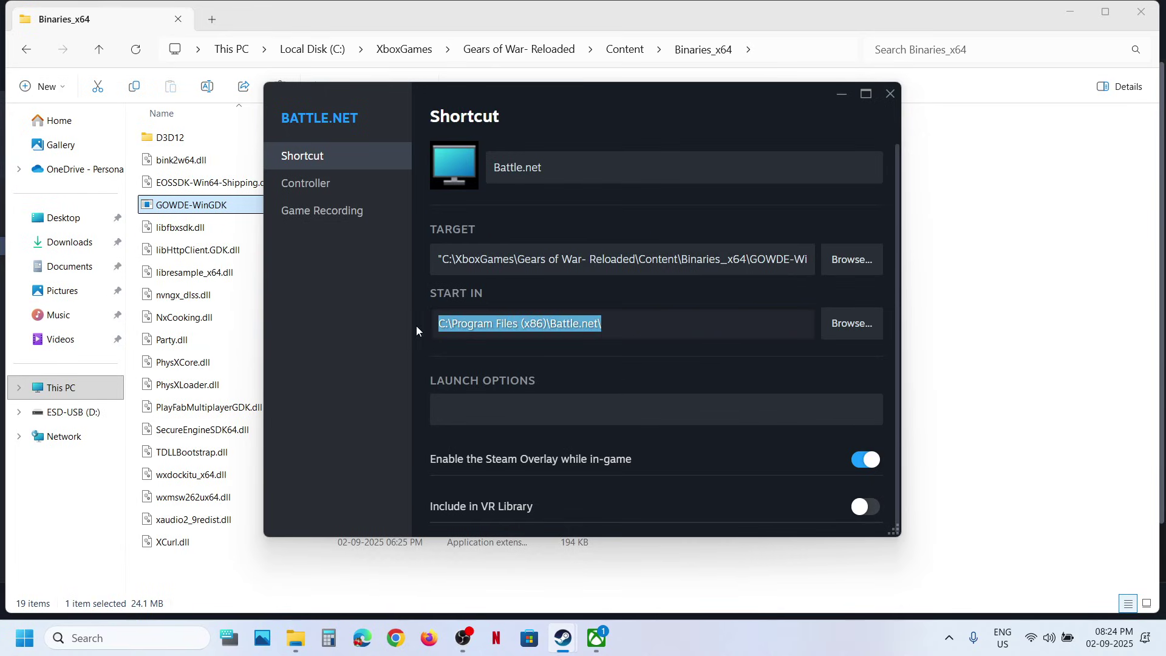
pyautogui.press('BackSpace')
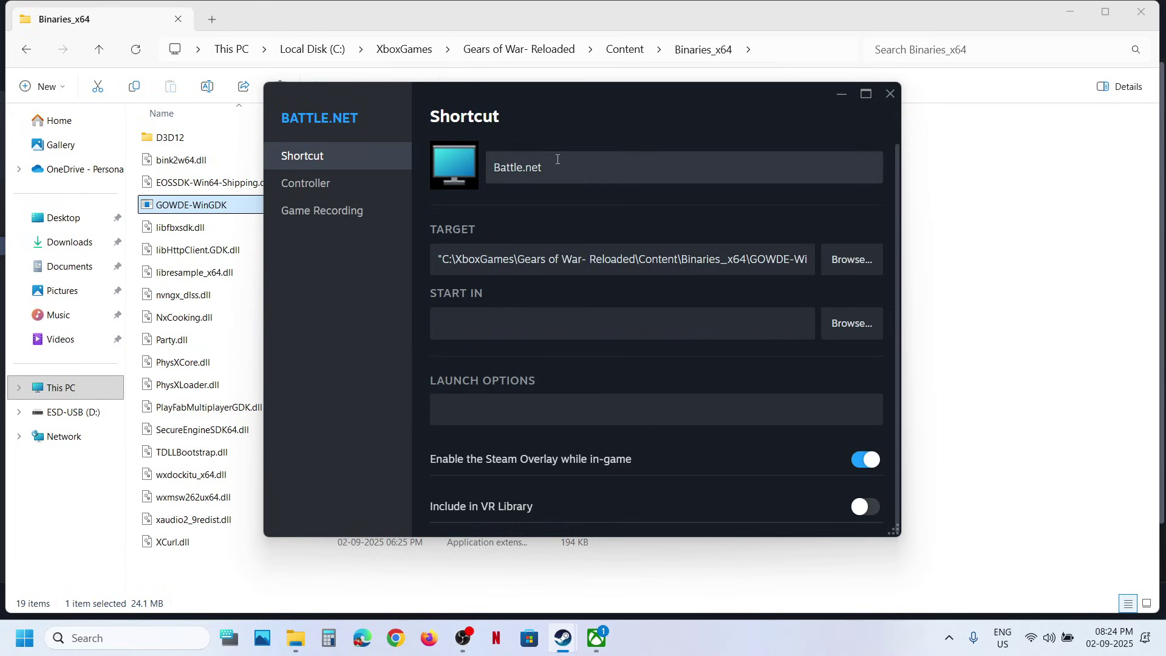
pyautogui.moveTo(558, 159); pyautogui.dragTo(497, 168)
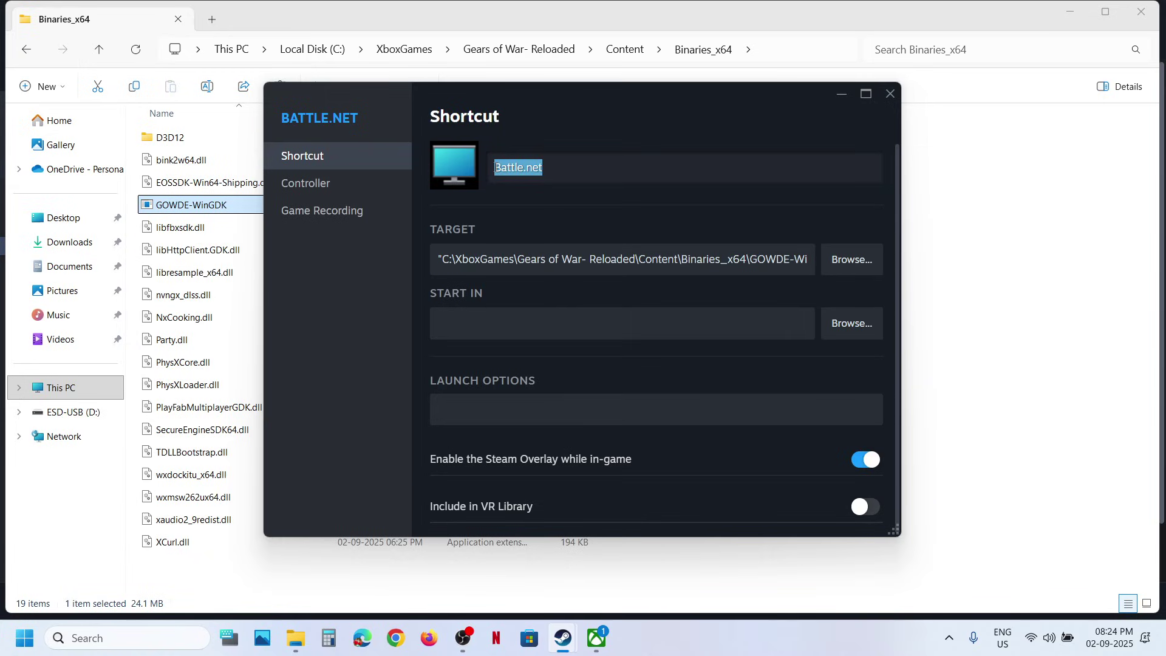
pyautogui.write('Gears')
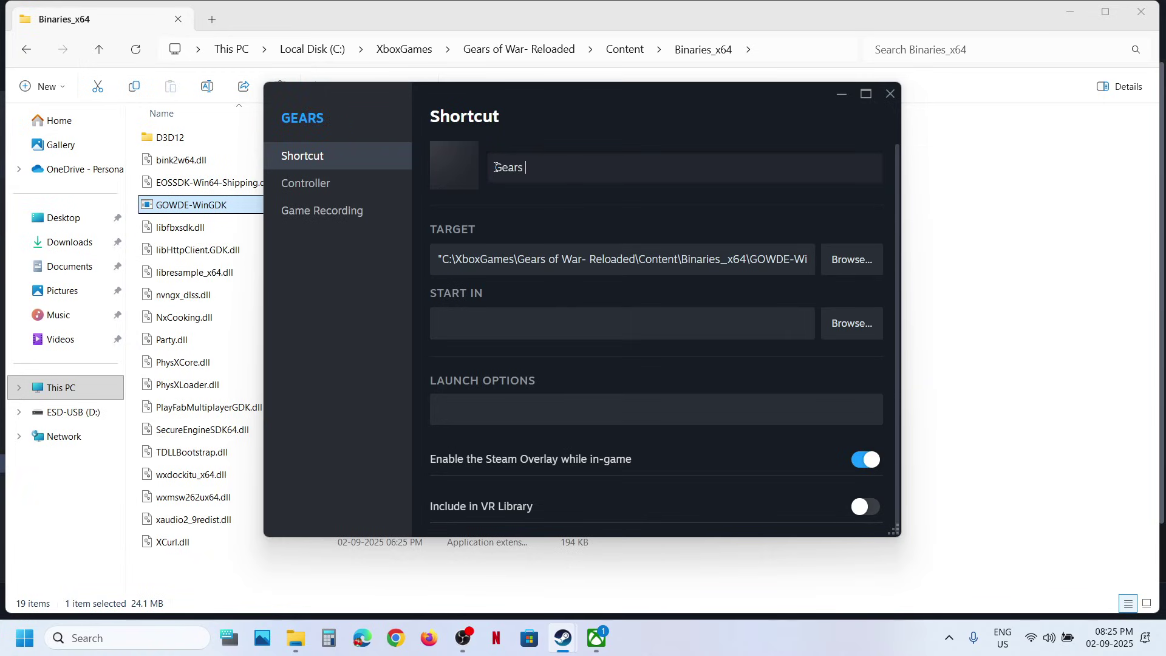
pyautogui.write(' Of W')
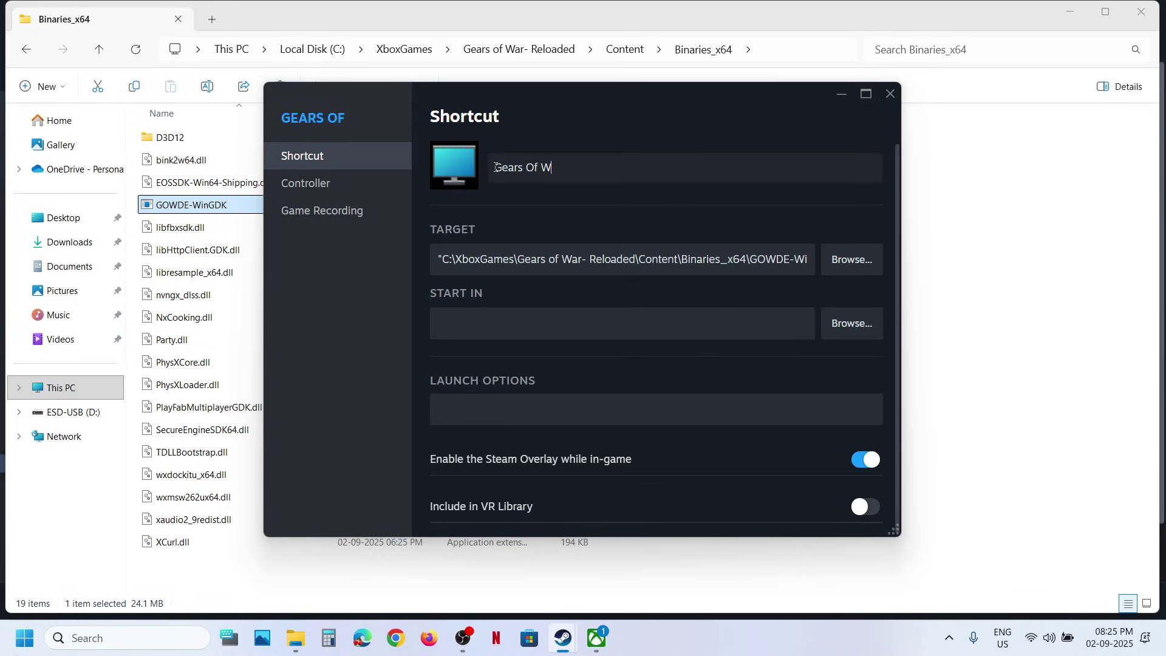
pyautogui.write('ar Relo')
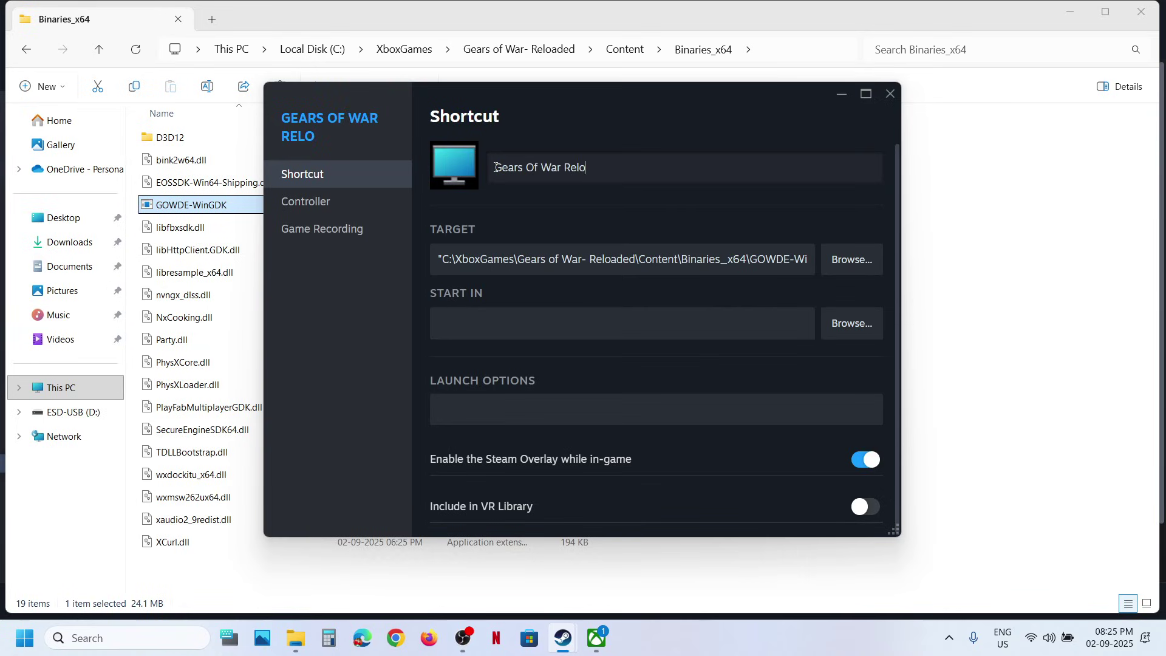
pyautogui.write('aded')
# Set the Desktop Gears of War screenshot as the shortcut icon and close properties.
pyautogui.click(455, 174)
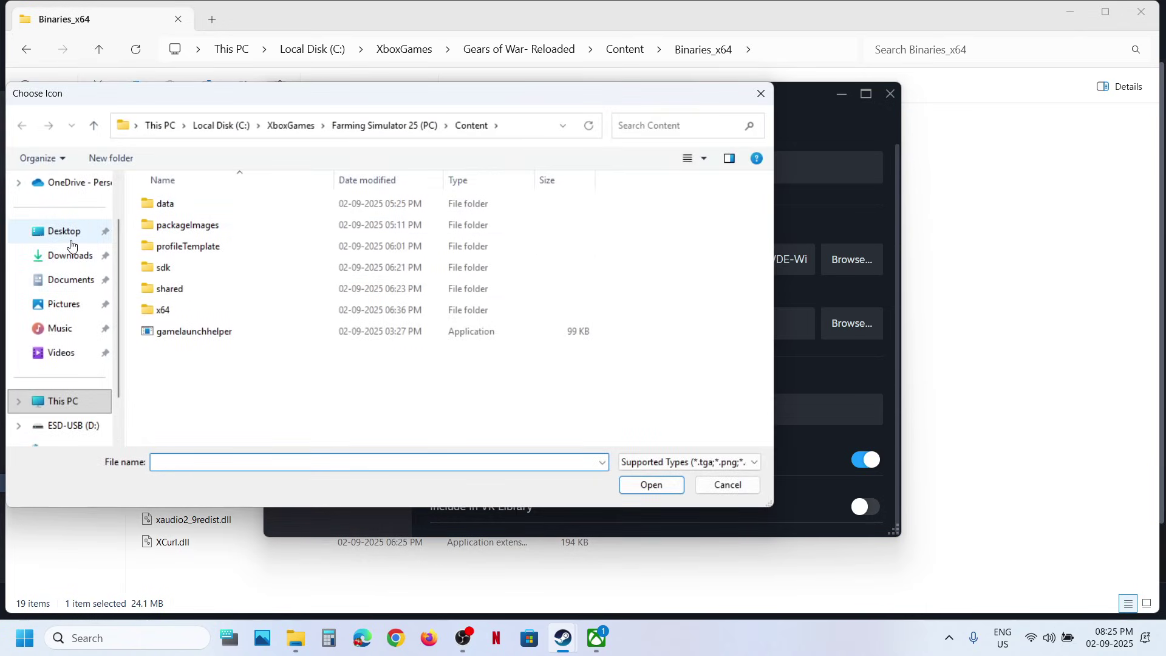
pyautogui.click(71, 239)
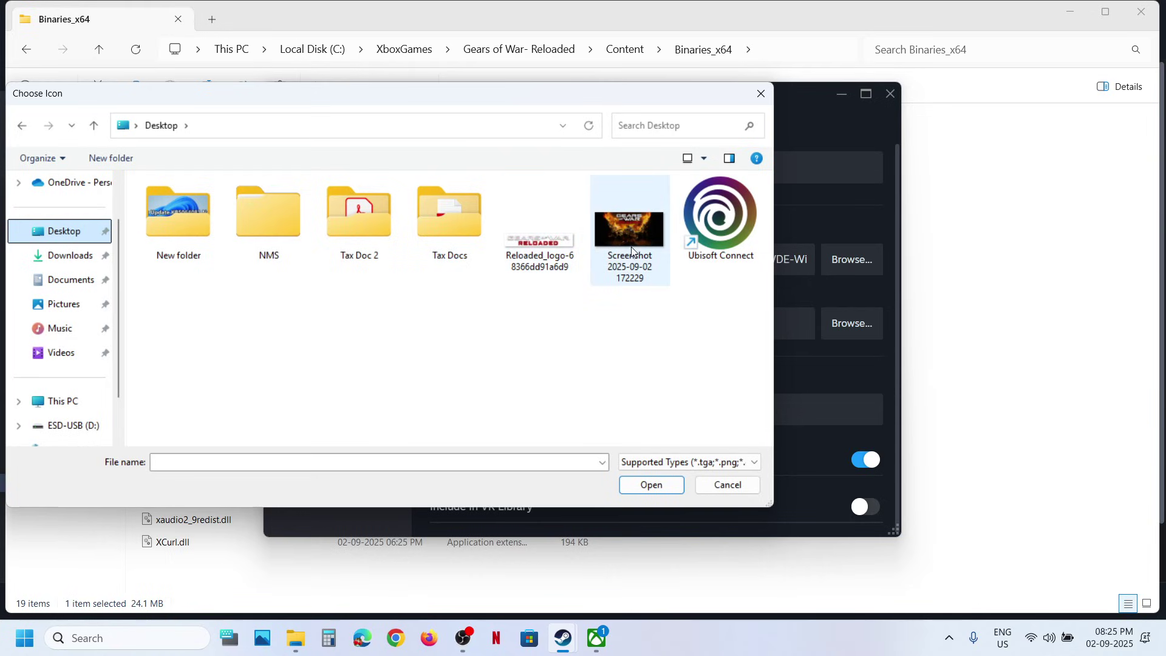
pyautogui.click(632, 247)
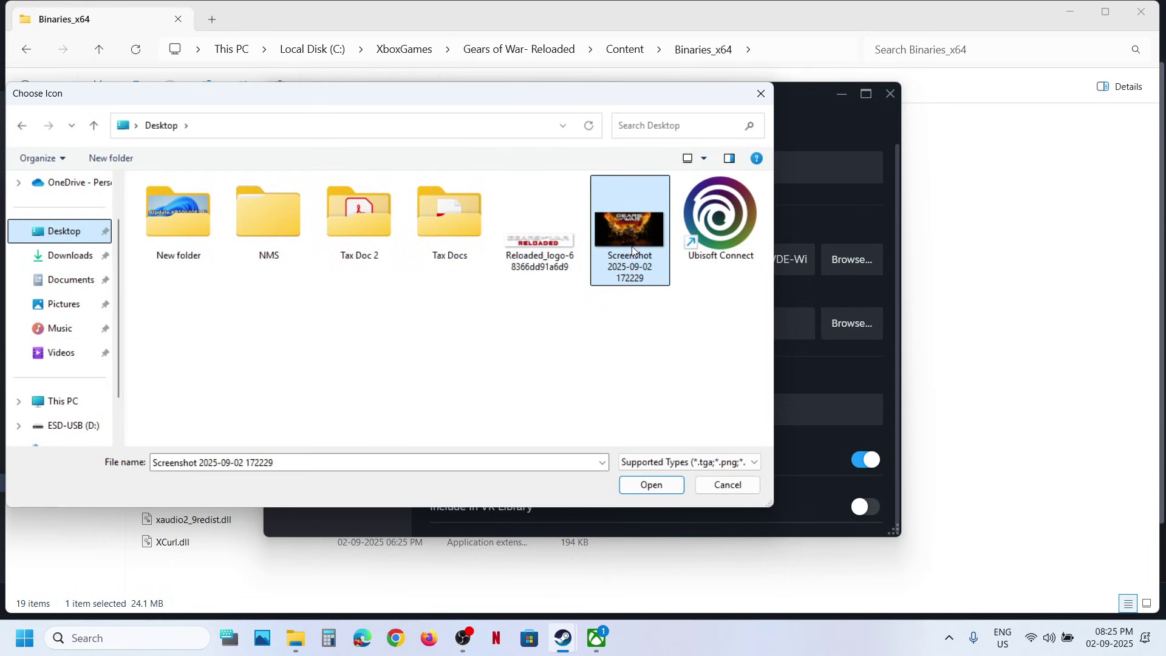
pyautogui.click(651, 484)
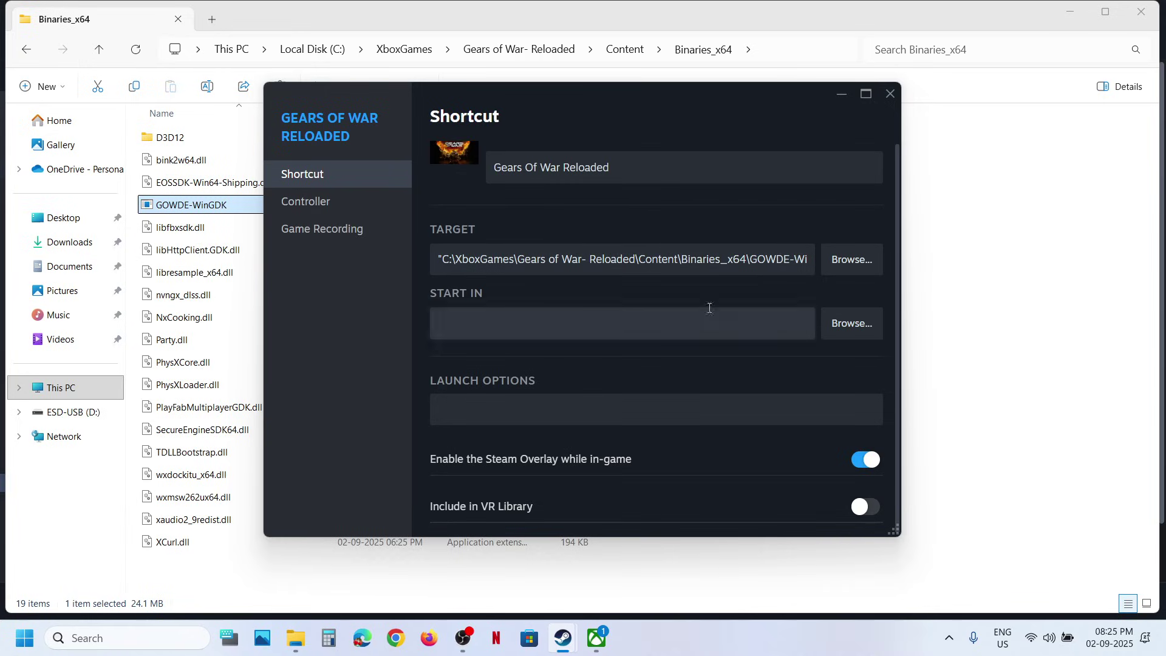
pyautogui.click(890, 94)
pyautogui.click(564, 644)
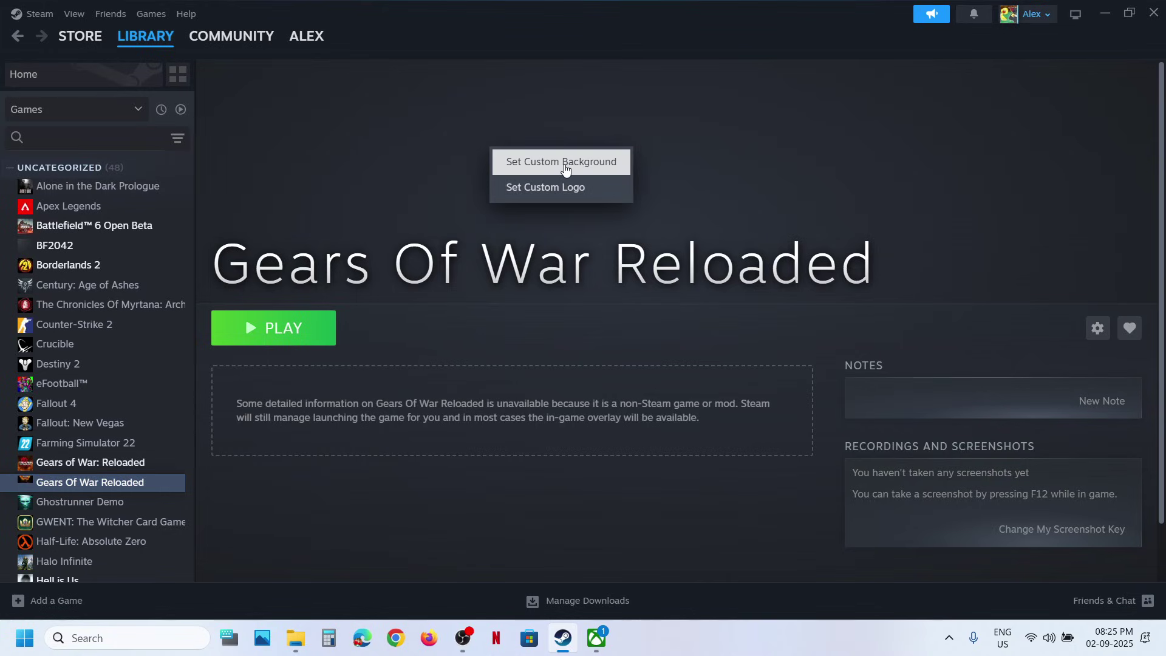
pyautogui.click(565, 166)
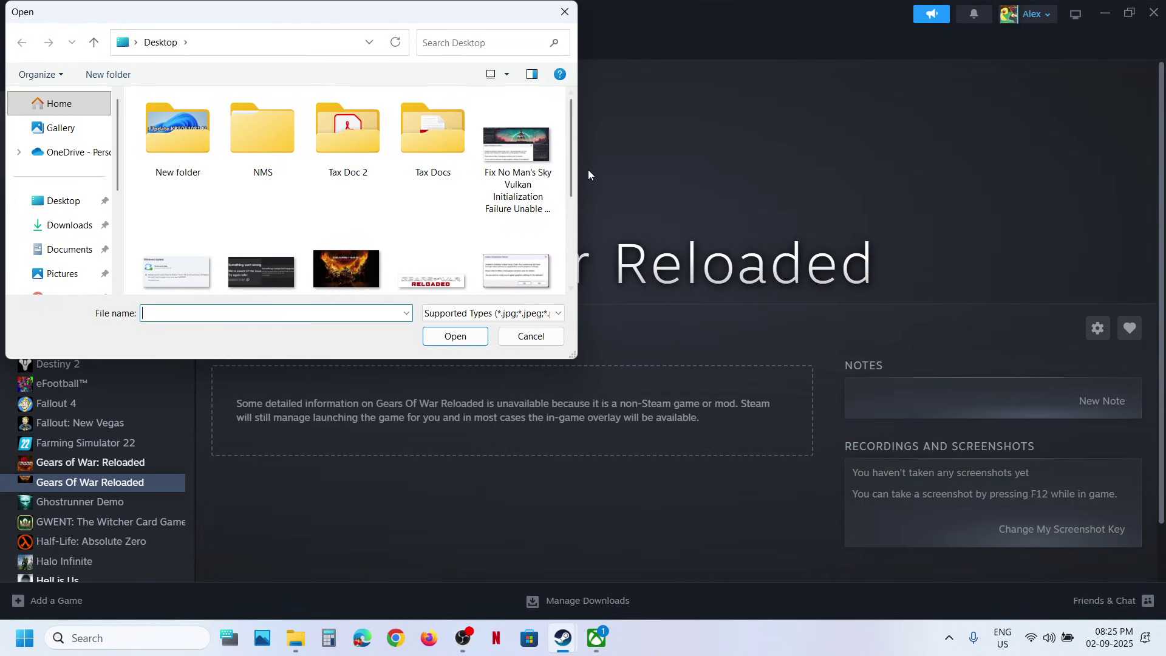
pyautogui.scroll(-3, 461, 244)
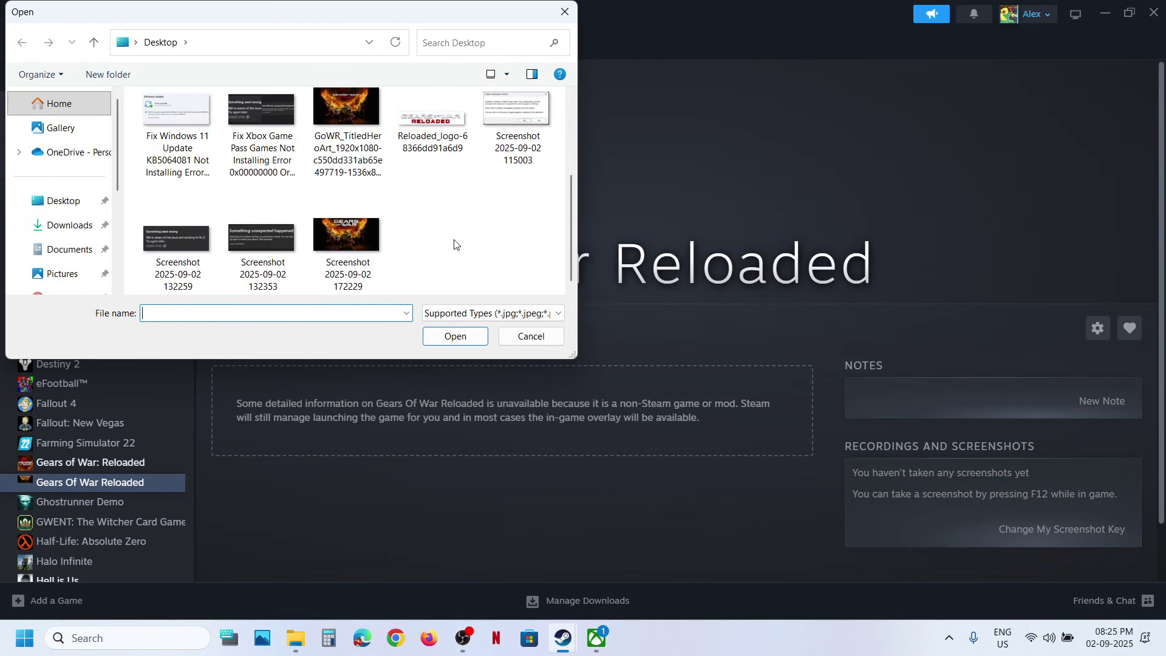
pyautogui.click(366, 254)
pyautogui.click(454, 334)
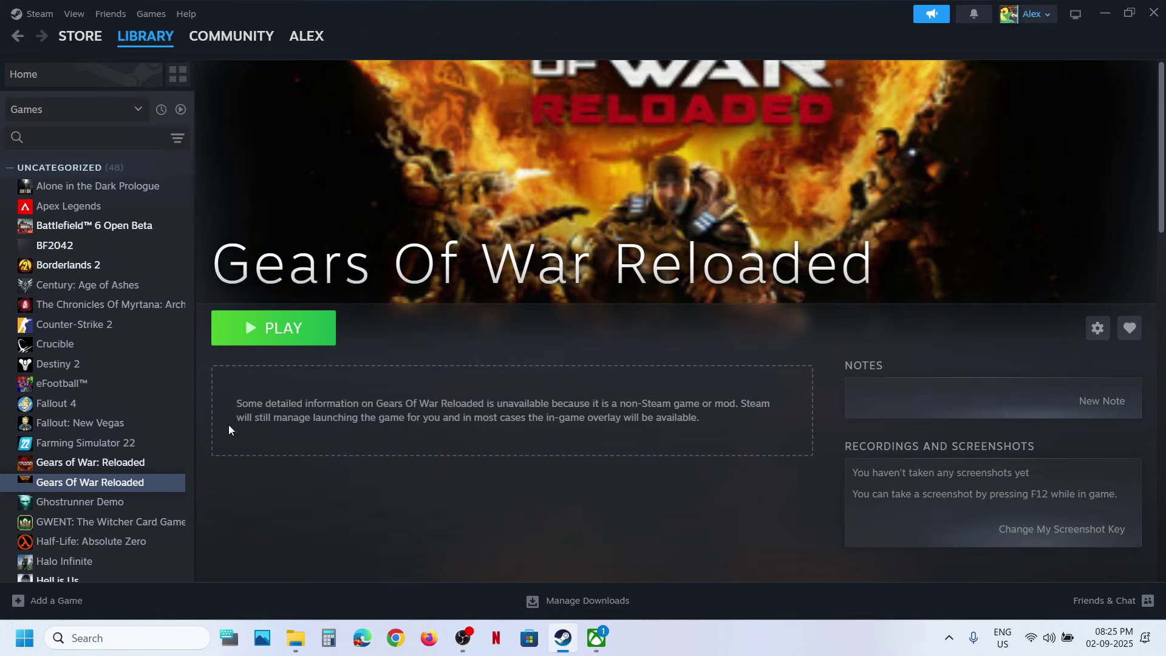
# Play Gears Of War Reloaded and answer Yes to 'Revert to default settings?'.
pyautogui.click(289, 338)
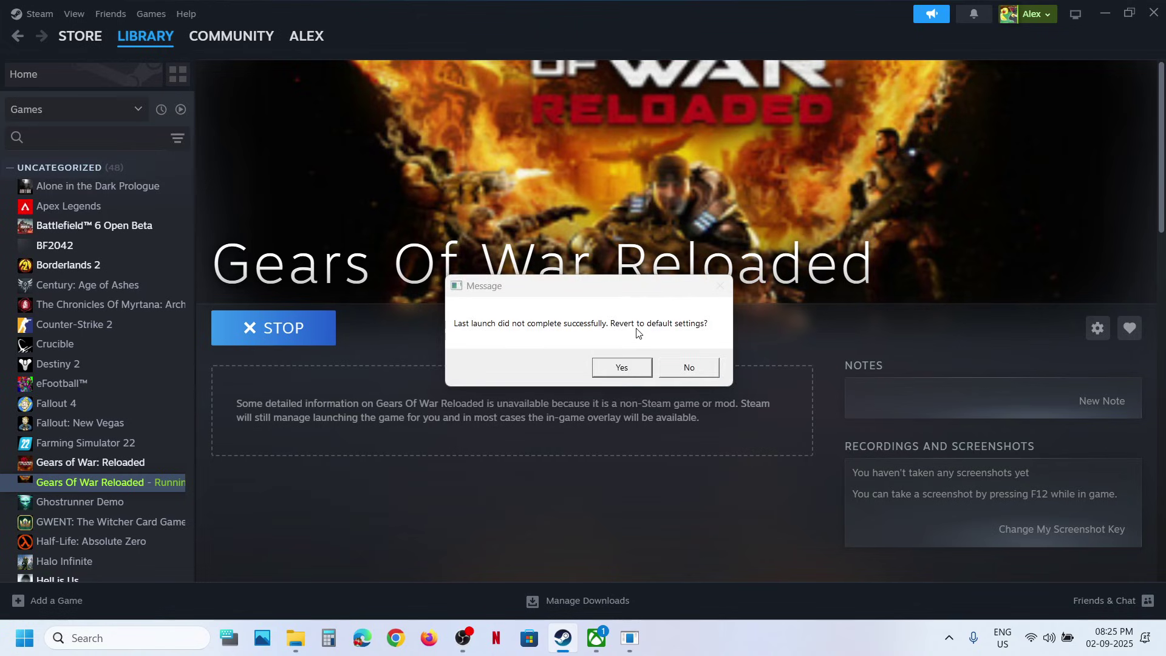
pyautogui.click(640, 371)
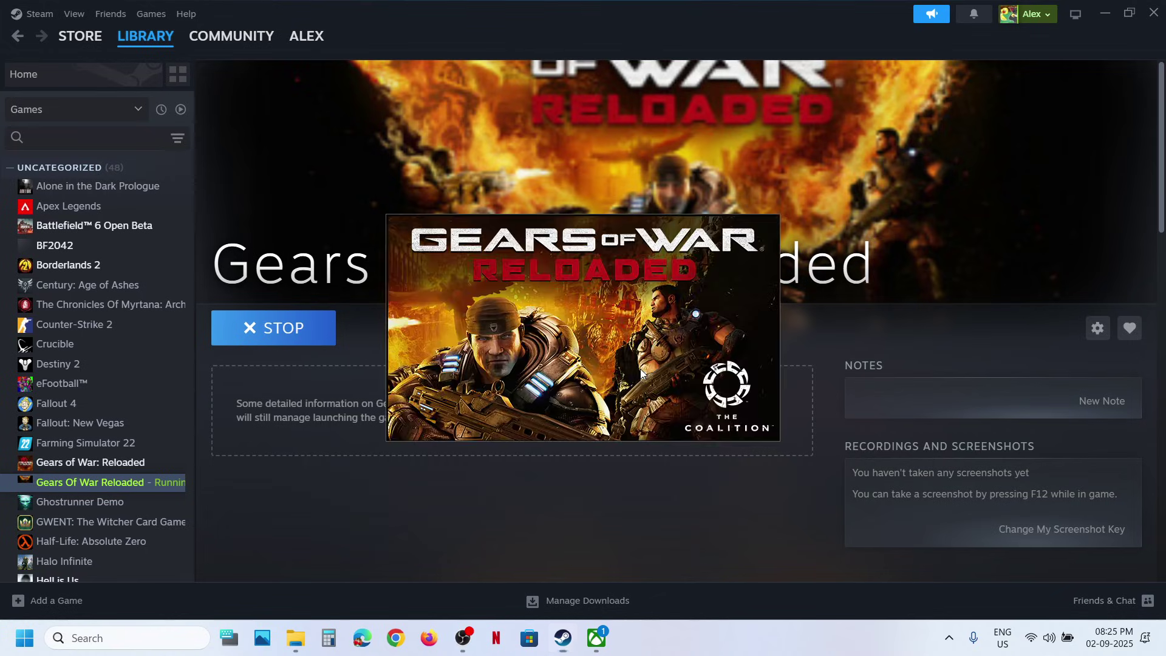